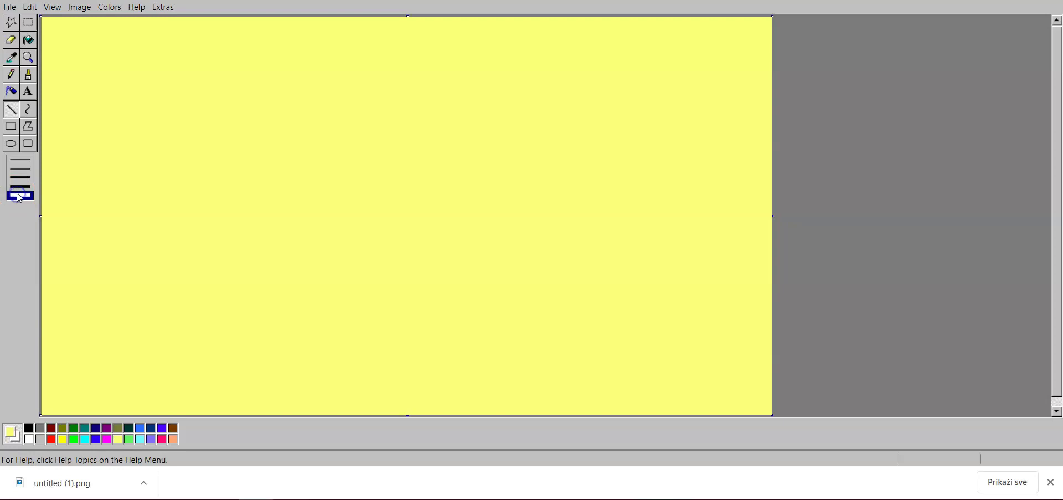
- Draw a black rounded square with the thickest outline in the lower left-centre of the yellow canvas
left_click(20, 196)
left_click(30, 145)
left_click_drag(185, 216, 285, 244)
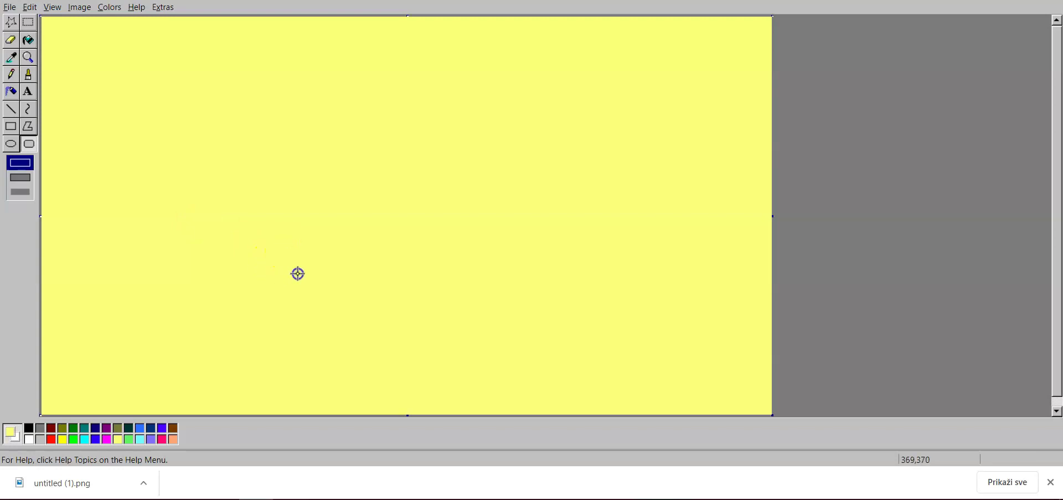
left_click(29, 427)
left_click(242, 215)
left_click_drag(247, 211, 374, 338)
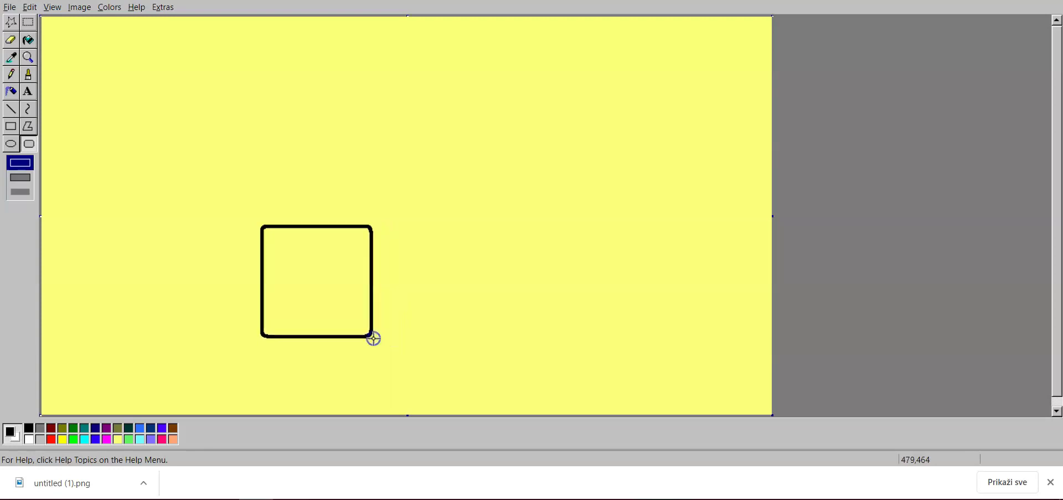
- Draw a large black ellipse as the head, centred above the rounded square and overlapping its upper part
left_click(13, 146)
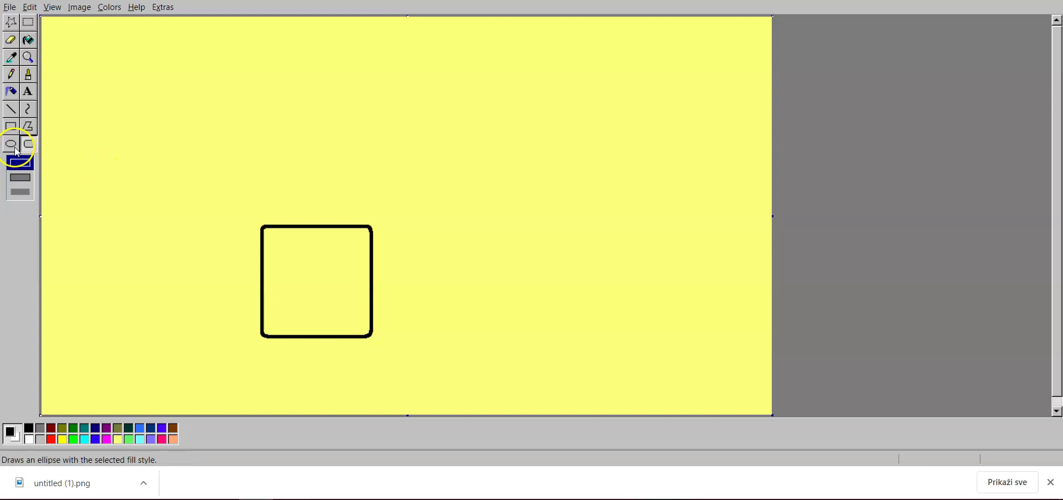
left_click(14, 146)
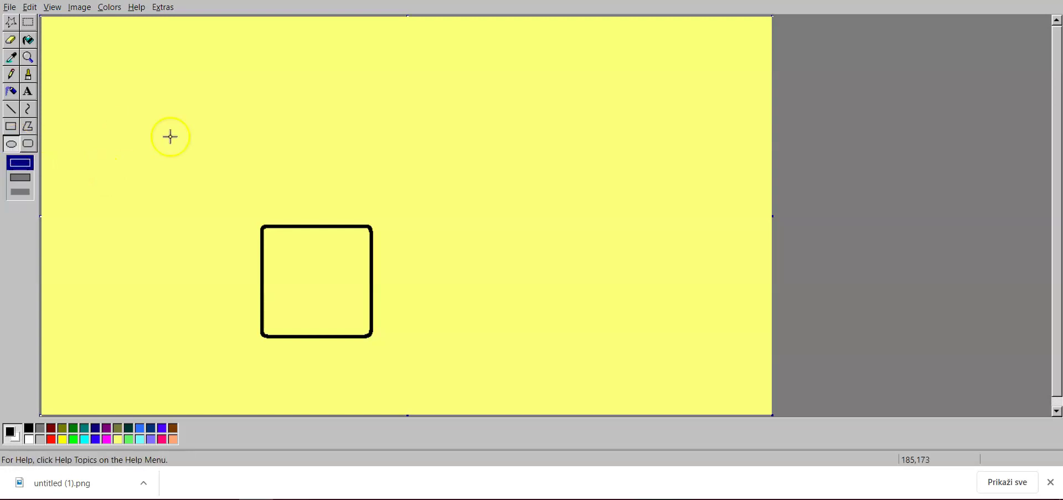
left_click_drag(201, 113, 432, 284)
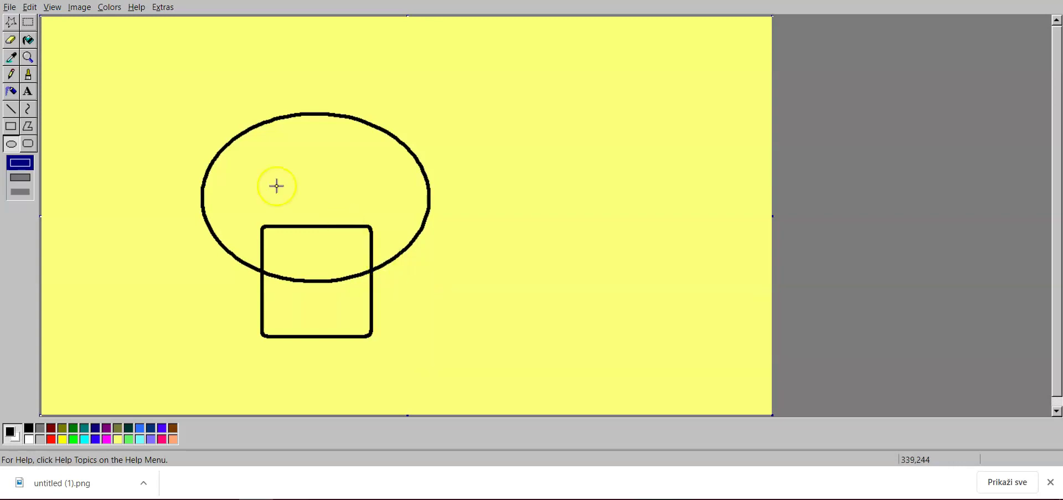
- Erase the part of the rounded square's outline that lies inside the ellipse, using the largest eraser size
left_click(10, 42)
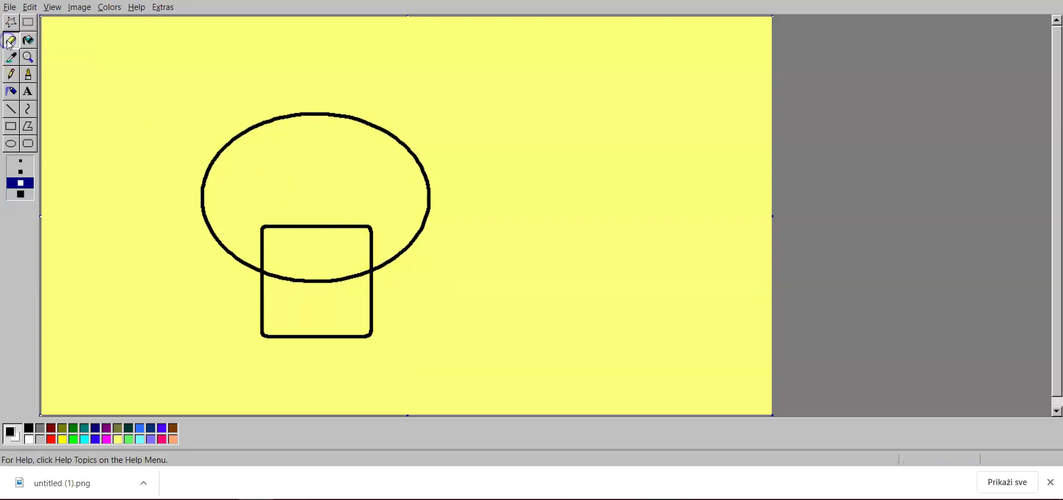
left_click(20, 196)
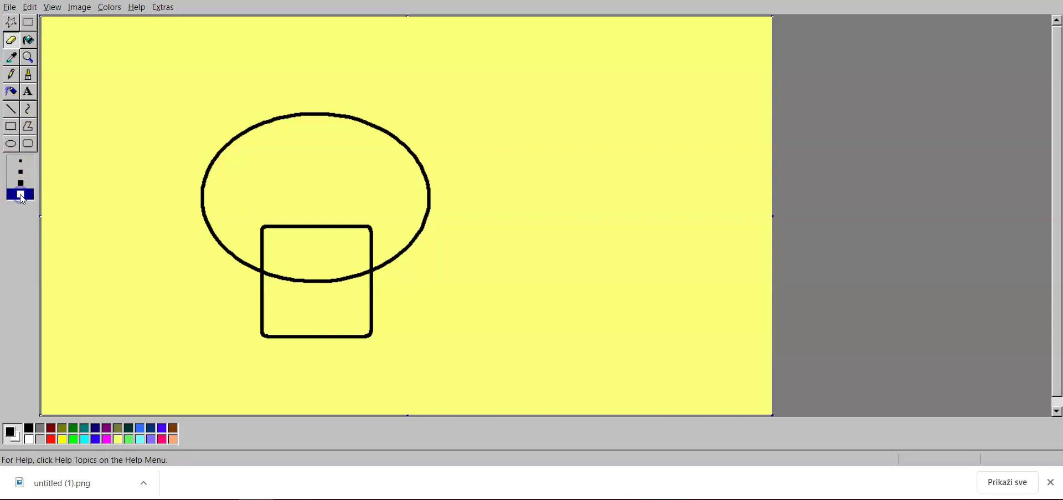
left_click(29, 59)
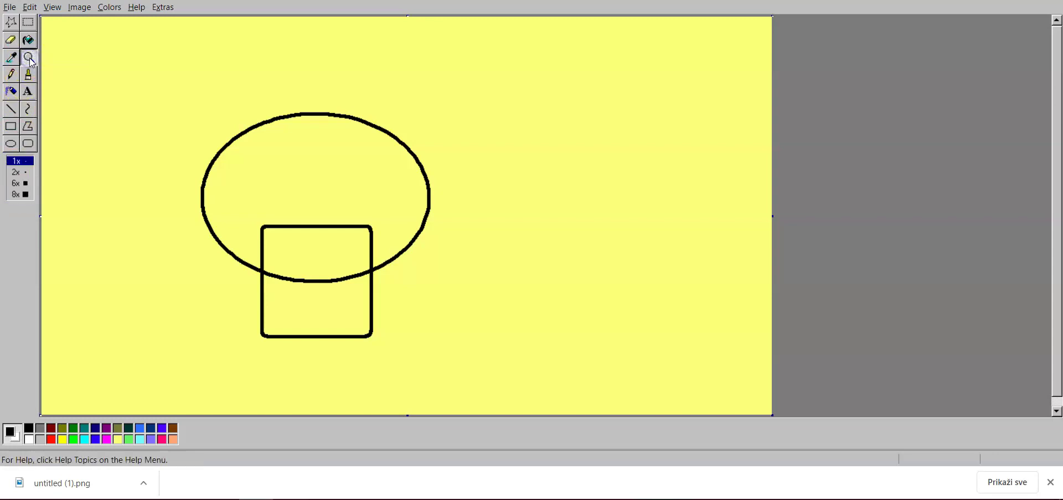
left_click(326, 242)
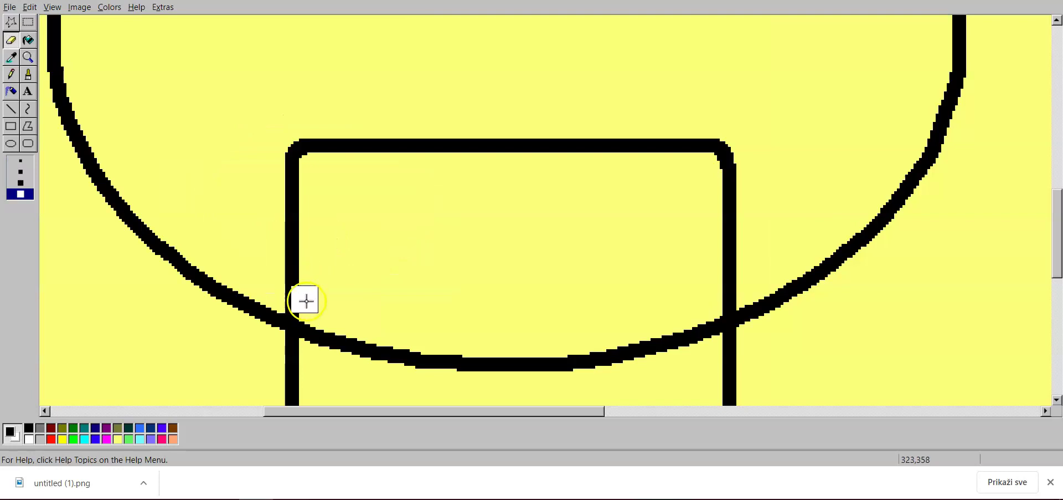
left_click_drag(308, 303, 299, 300)
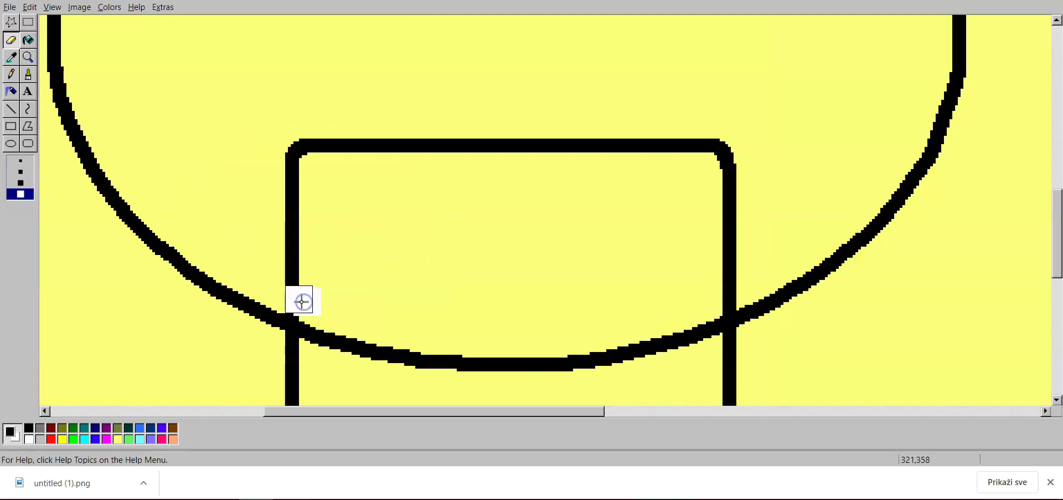
left_click(715, 297)
mouse_move(715, 297)
left_mouse_down()
mouse_move(725, 296)
mouse_move(731, 205)
mouse_move(726, 160)
mouse_move(702, 148)
mouse_move(325, 145)
mouse_move(291, 209)
mouse_move(298, 280)
left_mouse_up()
- Fill the white erased strip inside the ellipse with the background's light yellow and return to 1x magnification
left_click(28, 40)
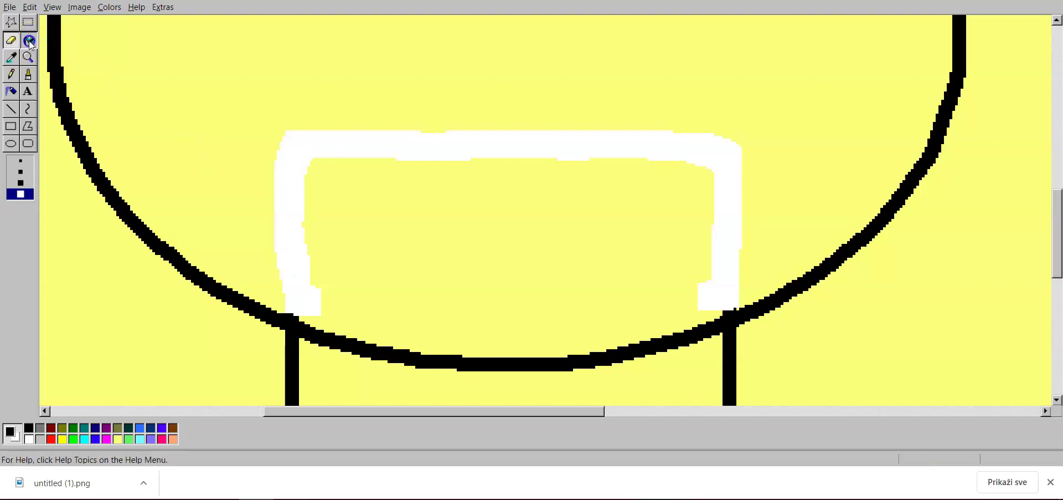
left_click(119, 439)
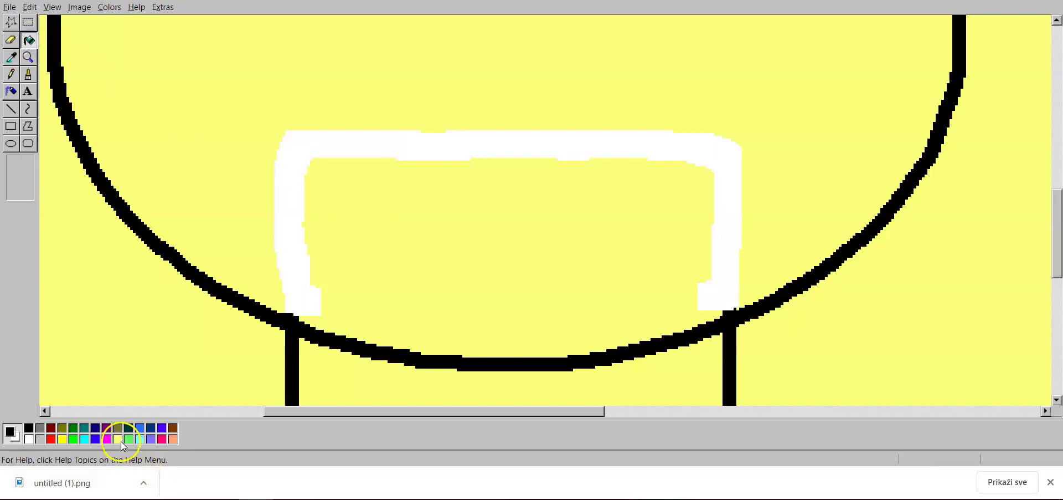
left_click(298, 181)
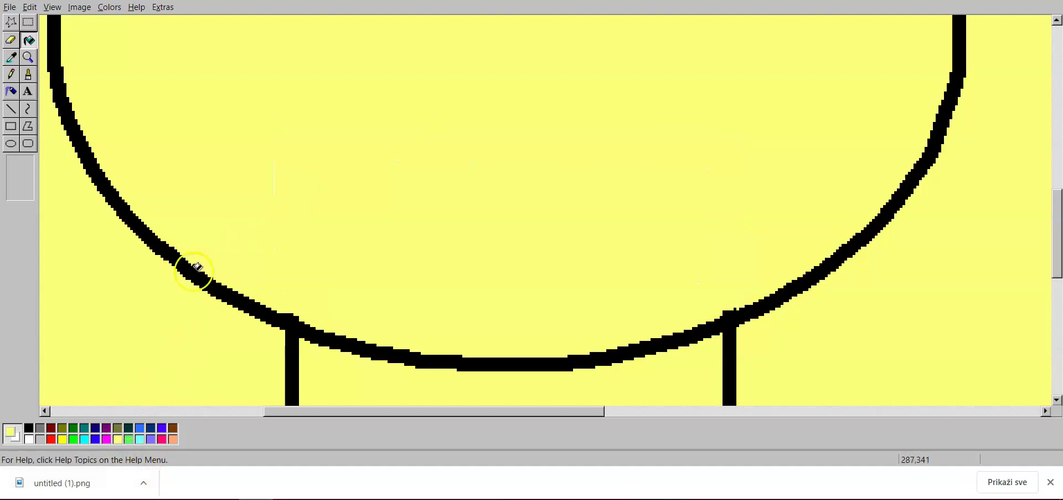
left_click(29, 58)
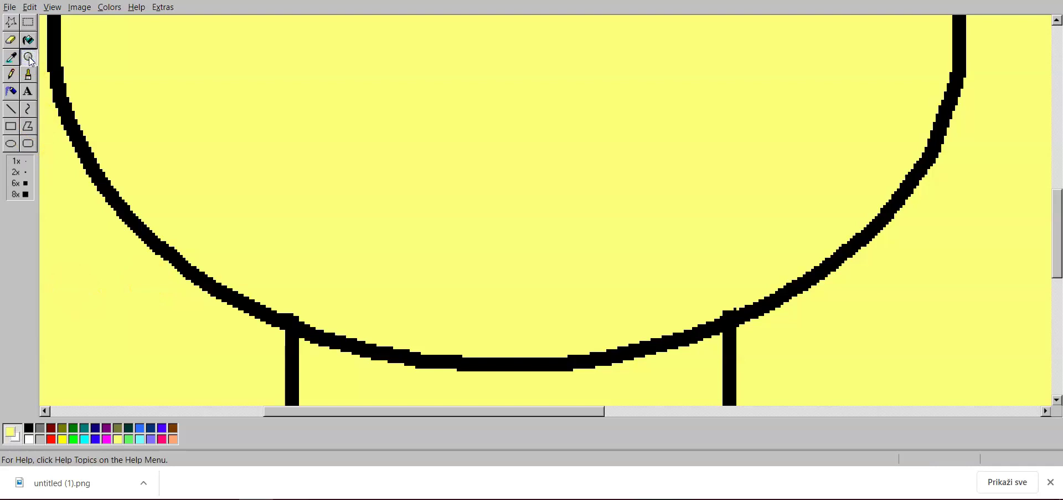
left_click(18, 163)
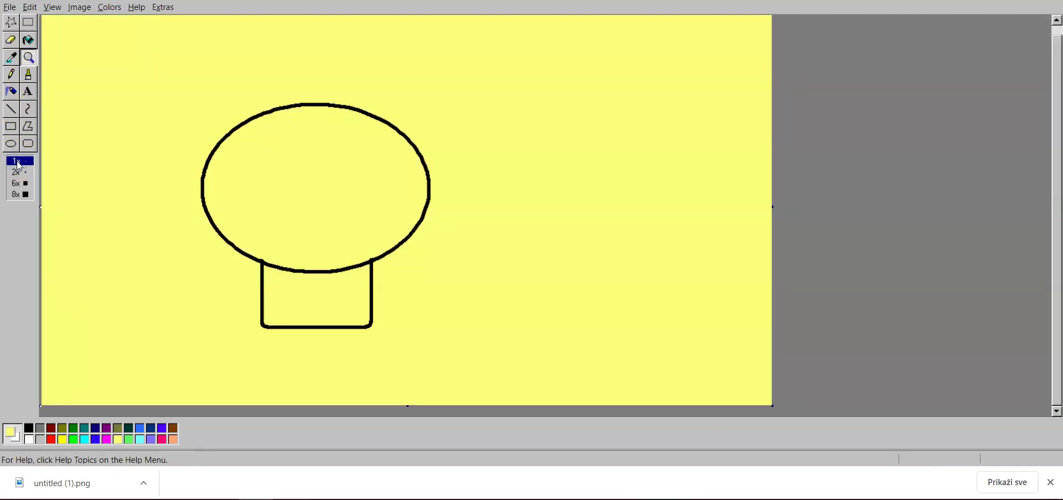
- Draw the left eye inside the head as three nested black circles for the eyeball, iris and pupil
left_click(29, 40)
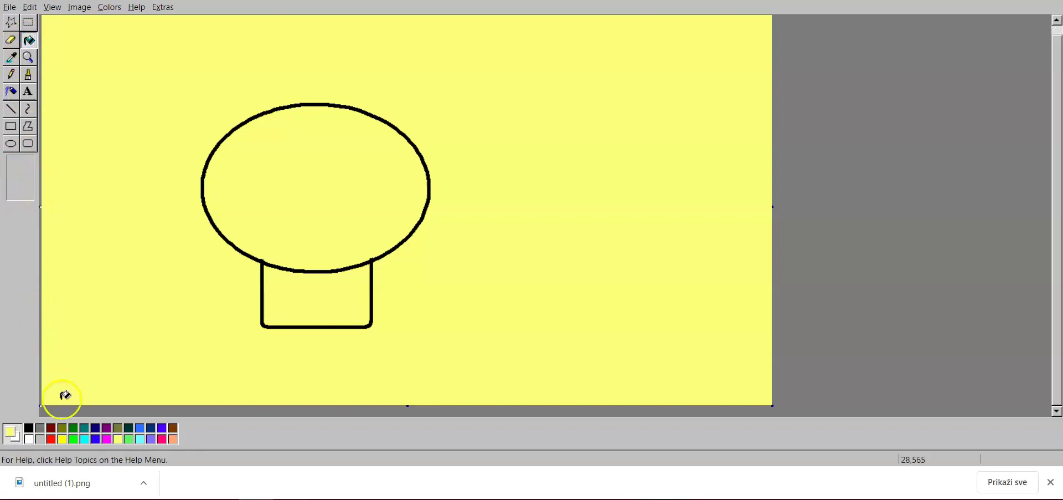
left_click(11, 145)
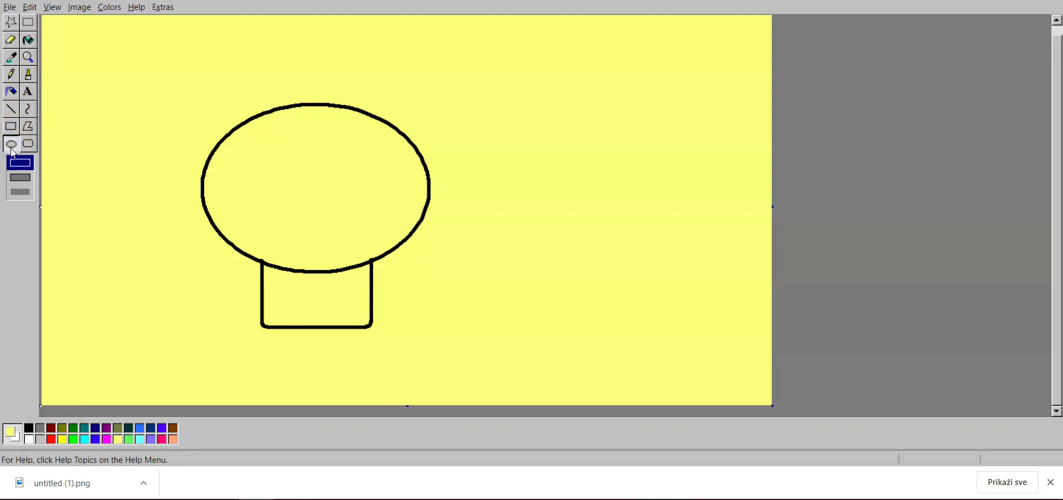
left_click(29, 428)
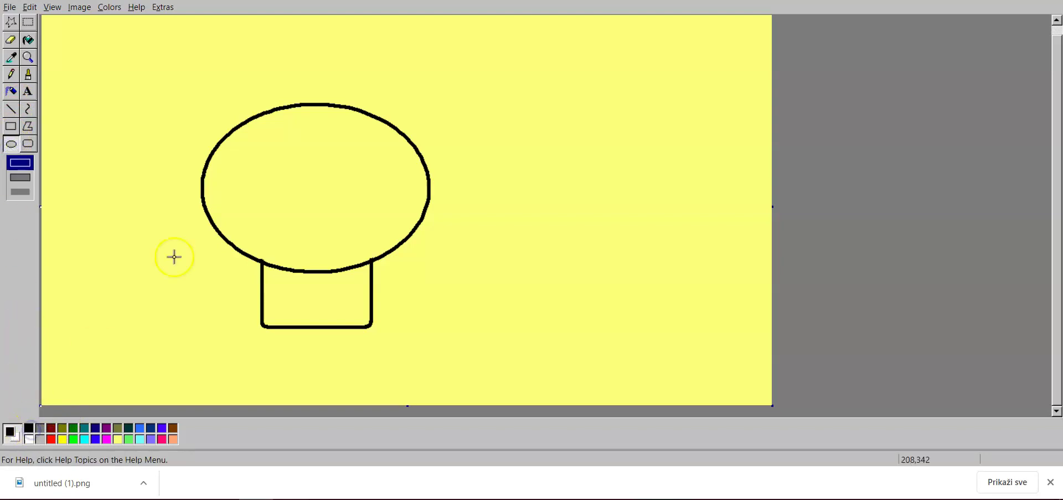
left_click_drag(240, 145, 313, 213)
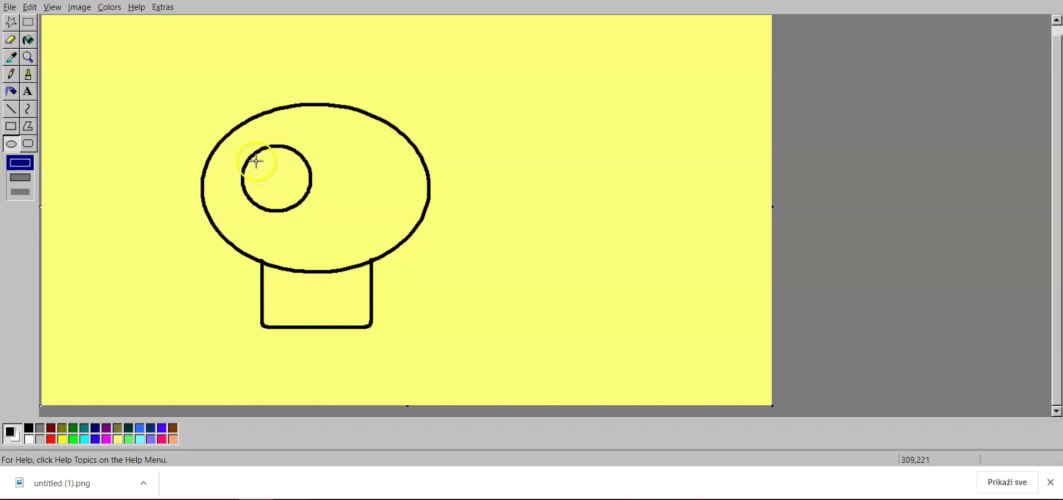
mouse_move(255, 154)
left_mouse_down()
mouse_move(264, 181)
mouse_move(299, 200)
mouse_move(288, 187)
left_mouse_up()
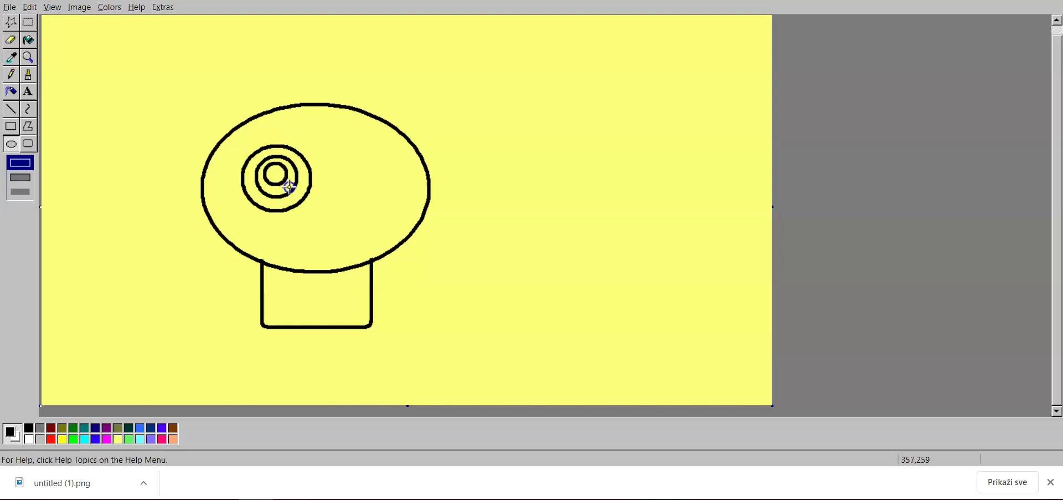
- Colour the left eye with a black pupil, a light green iris and a white eyeball
left_click(28, 42)
right_click(281, 168)
left_click(281, 168)
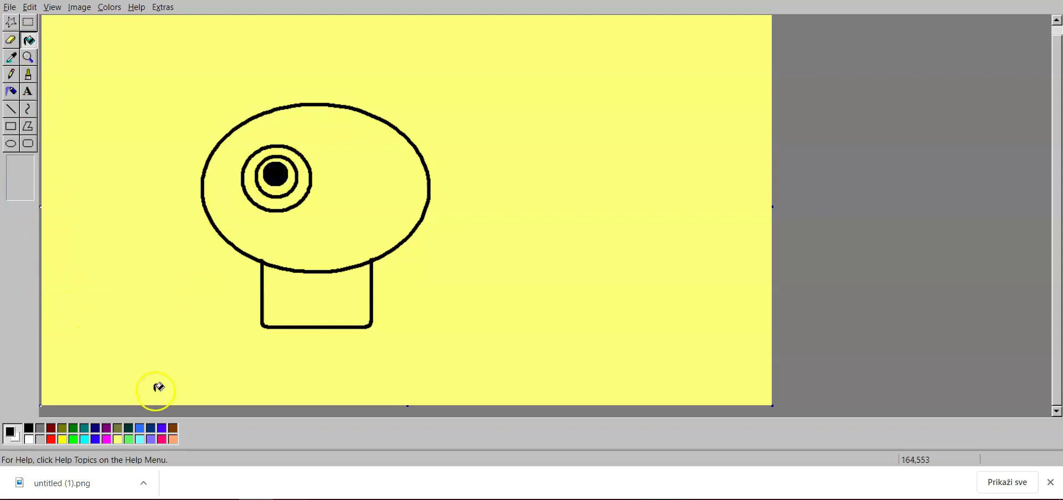
left_click(129, 439)
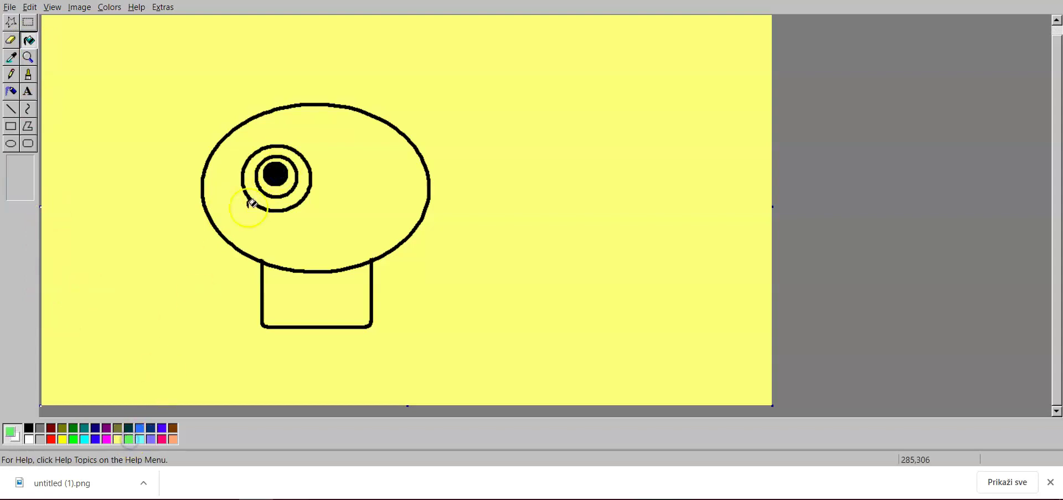
left_click(294, 176)
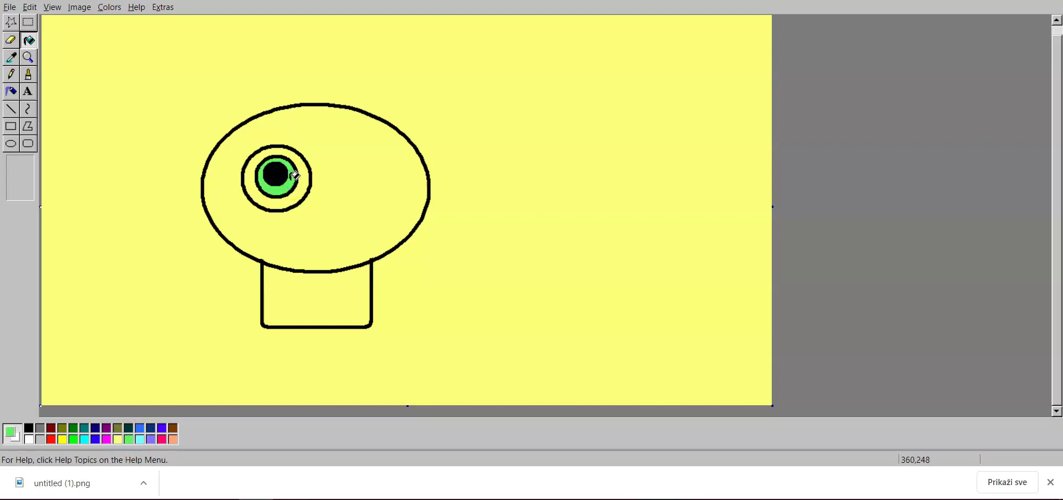
left_click(29, 440)
left_click(256, 159)
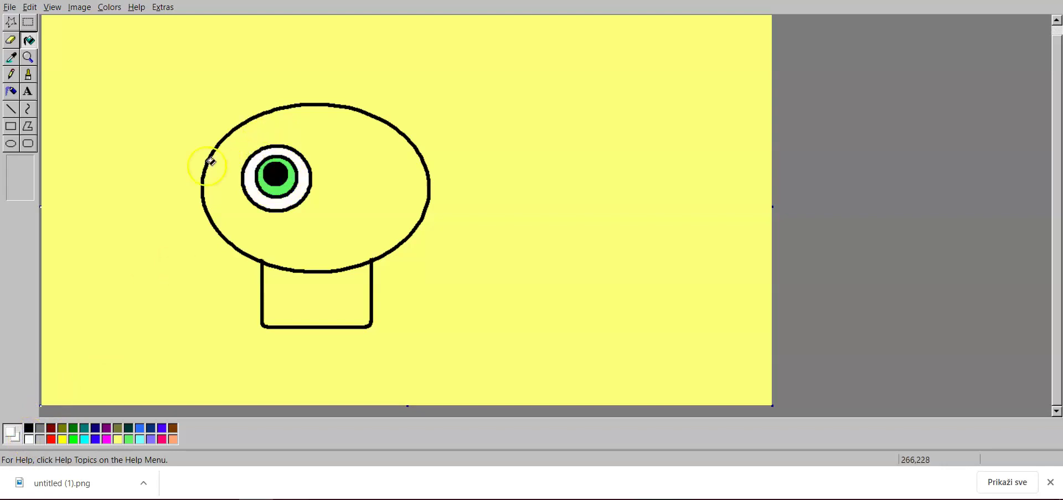
- Copy the finished eye with a rectangular selection and paste it, allowing clipboard access
left_click(29, 23)
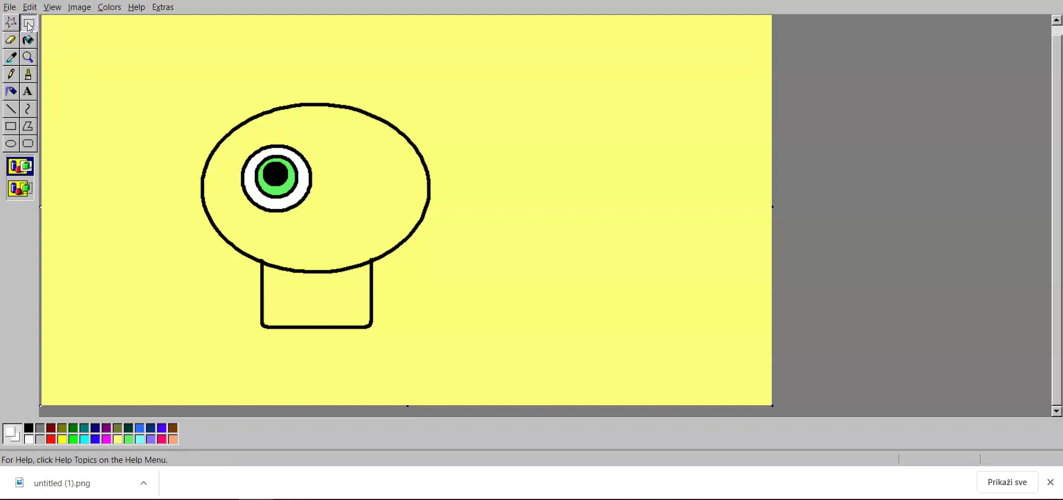
left_click_drag(233, 142, 323, 219)
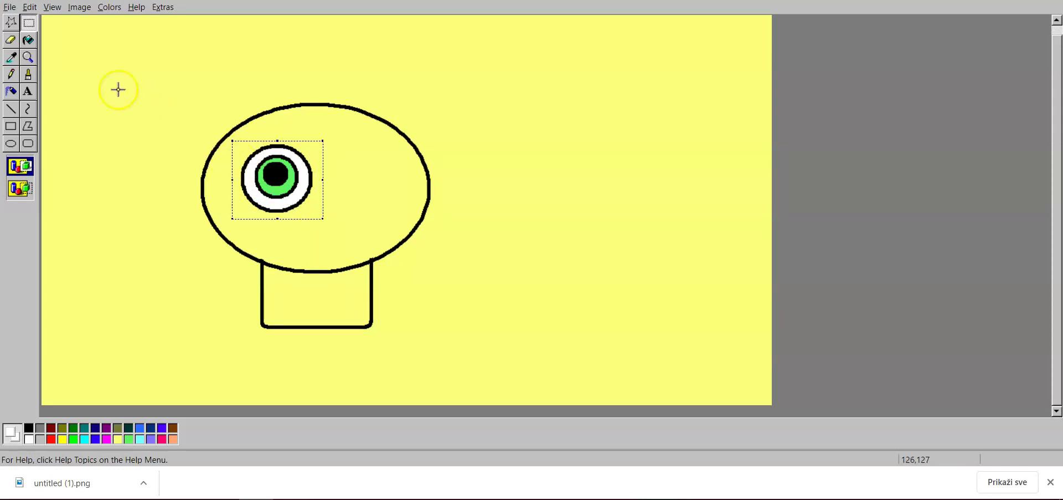
left_click(30, 7)
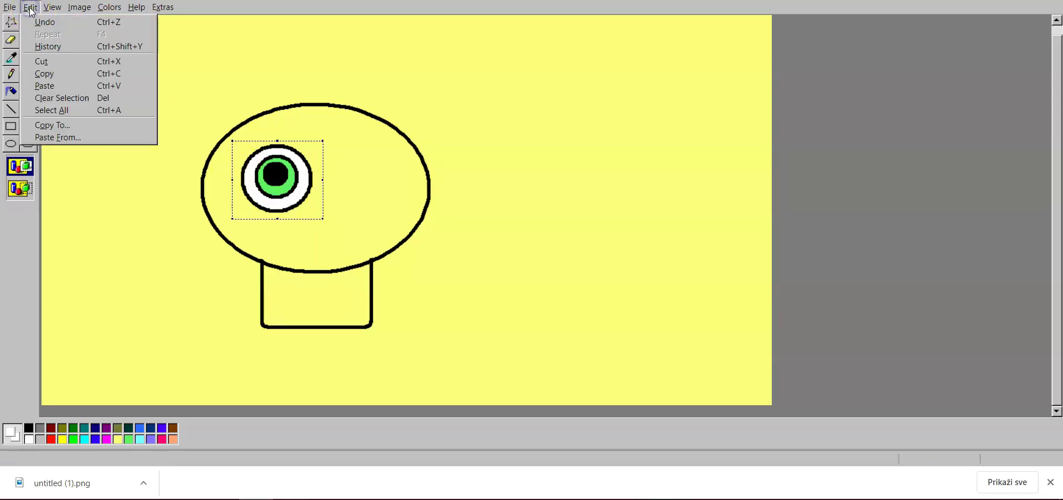
left_click(41, 72)
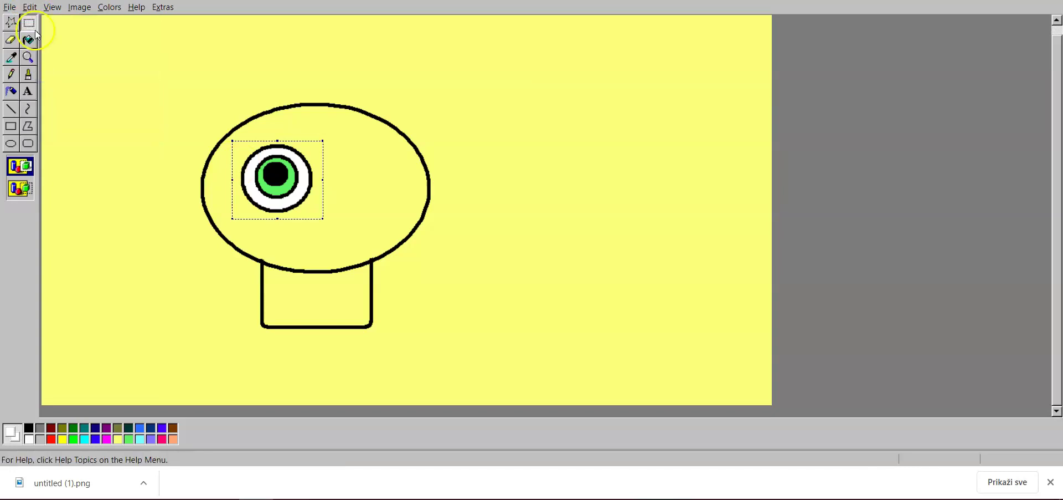
left_click(31, 8)
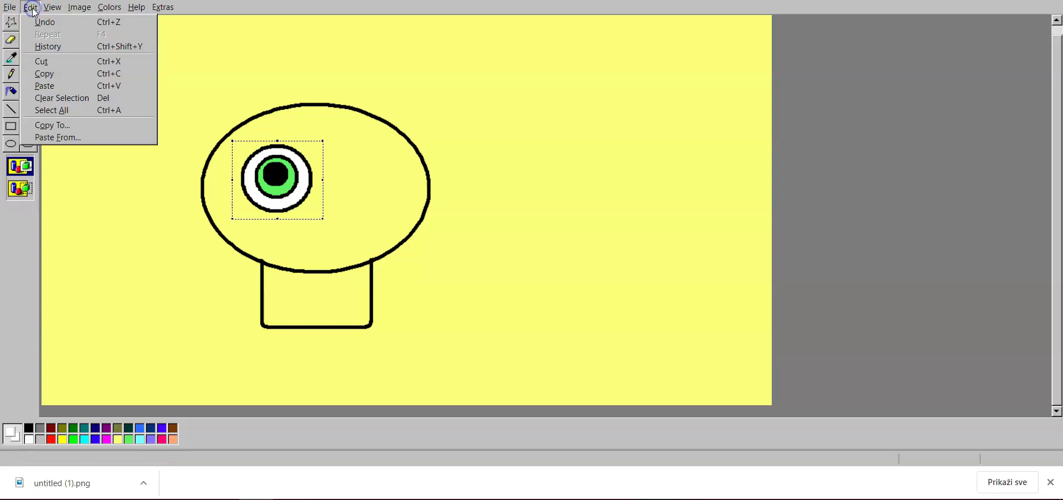
left_click(46, 87)
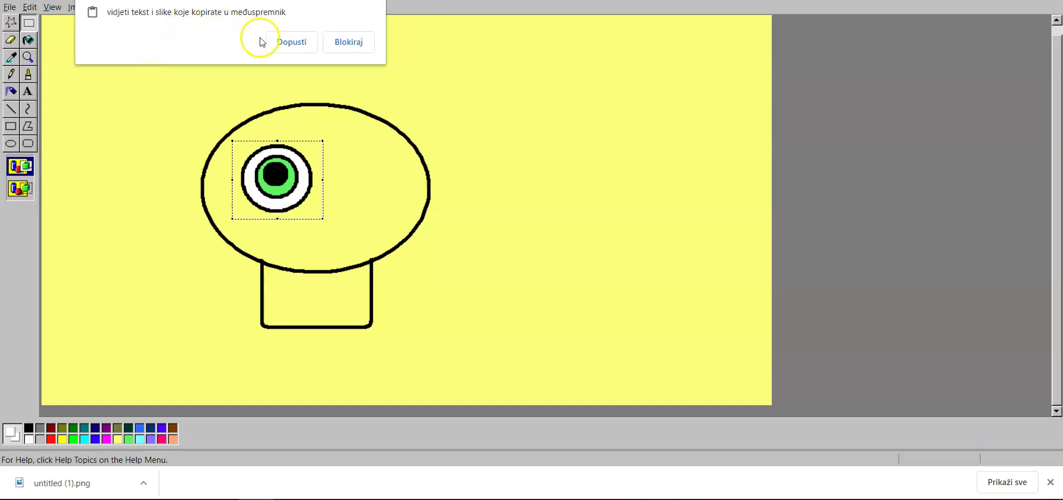
left_click(291, 42)
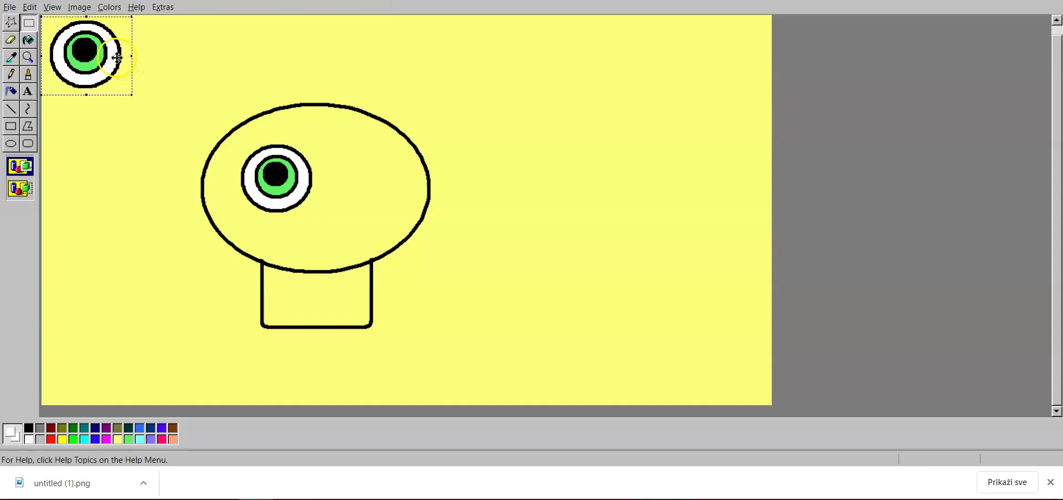
- Place the pasted eye inside the head, level with and just right of the first eye, keeping its background opaque
left_click_drag(89, 50, 338, 169)
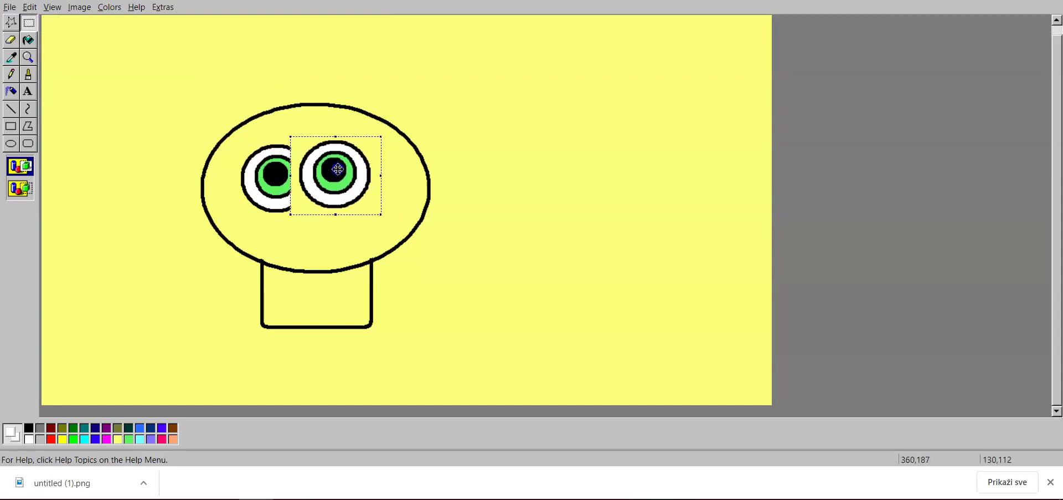
left_click(20, 188)
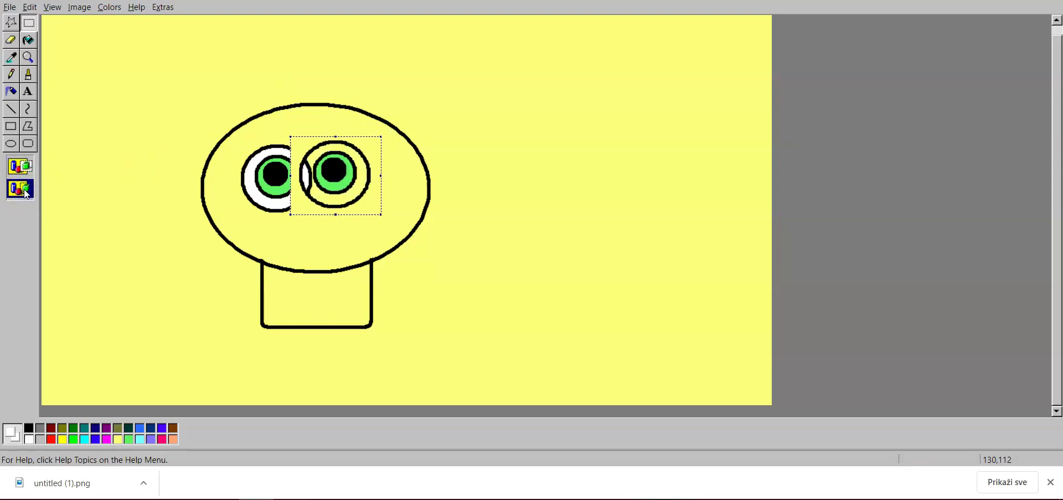
left_click(28, 172)
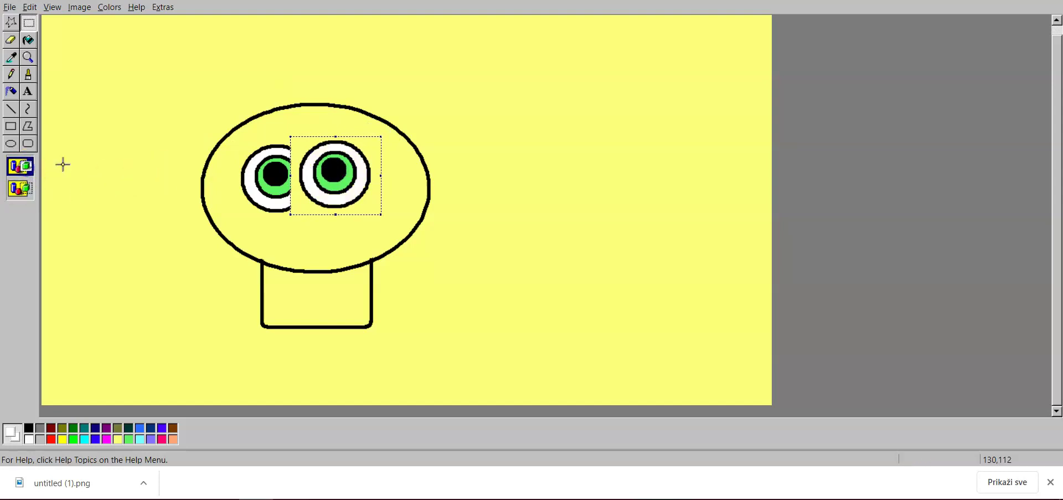
left_click_drag(343, 176, 366, 181)
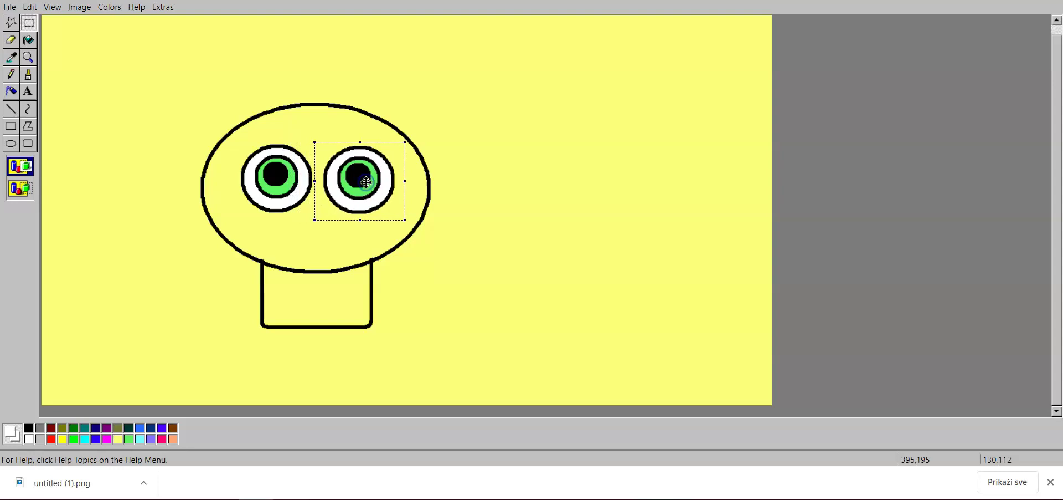
- Nudge the pasted right eye slightly up and left, and flip it vertically
left_click_drag(365, 181, 367, 178)
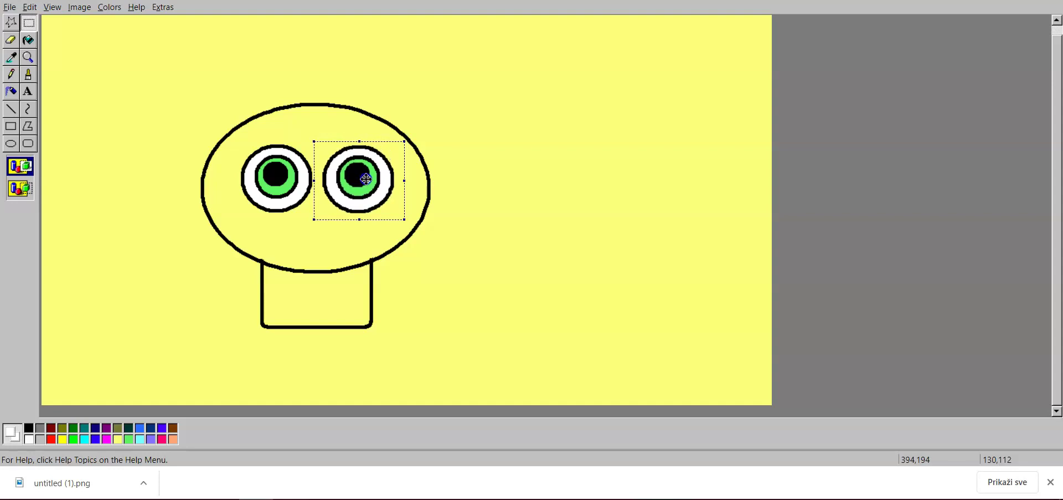
left_click(78, 8)
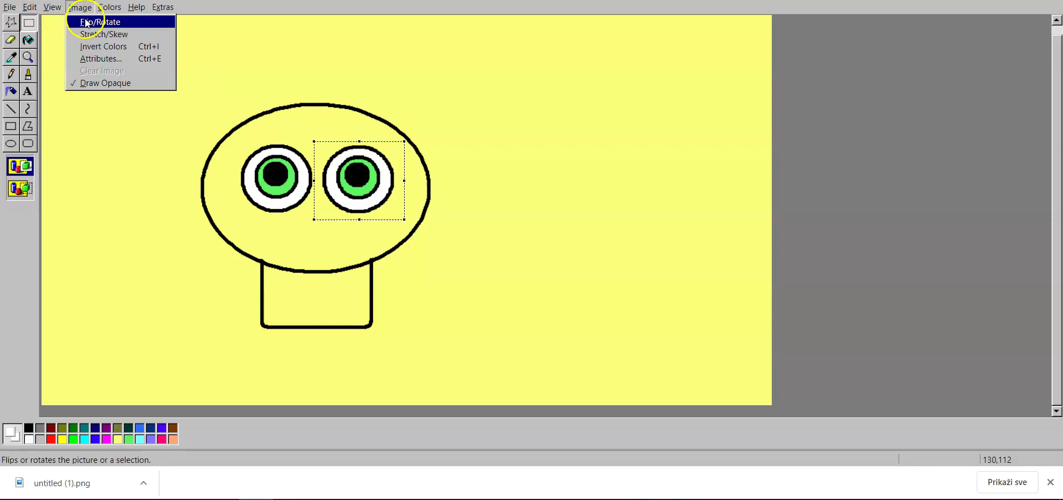
left_click(89, 24)
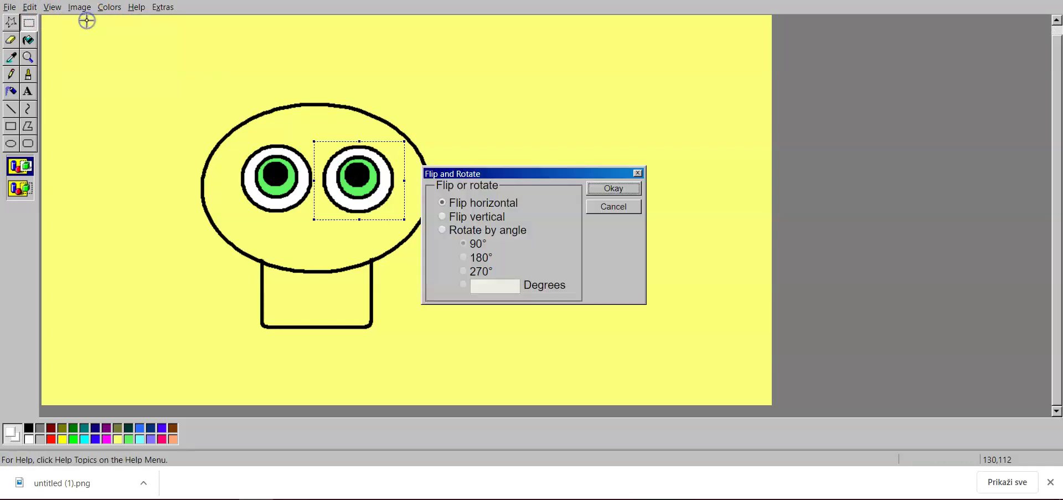
left_click(443, 216)
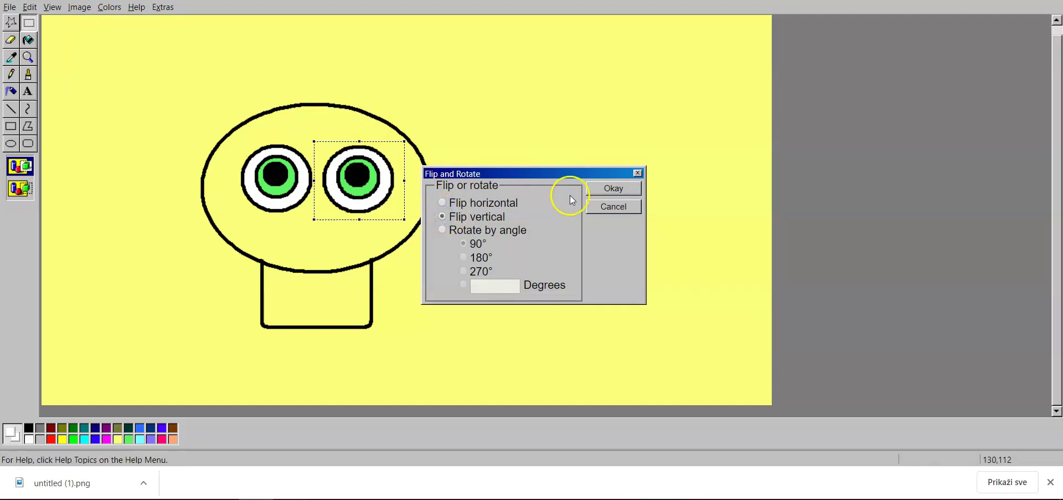
left_click(613, 189)
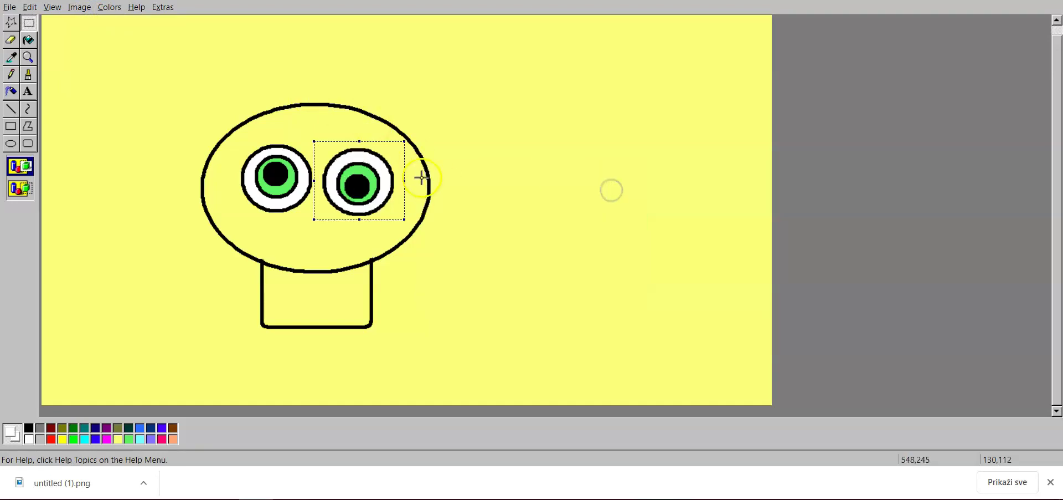
- Shrink the selected right eye to about 107 by 93 pixels and move it up, just right of the left eye
left_click_drag(401, 143, 388, 155)
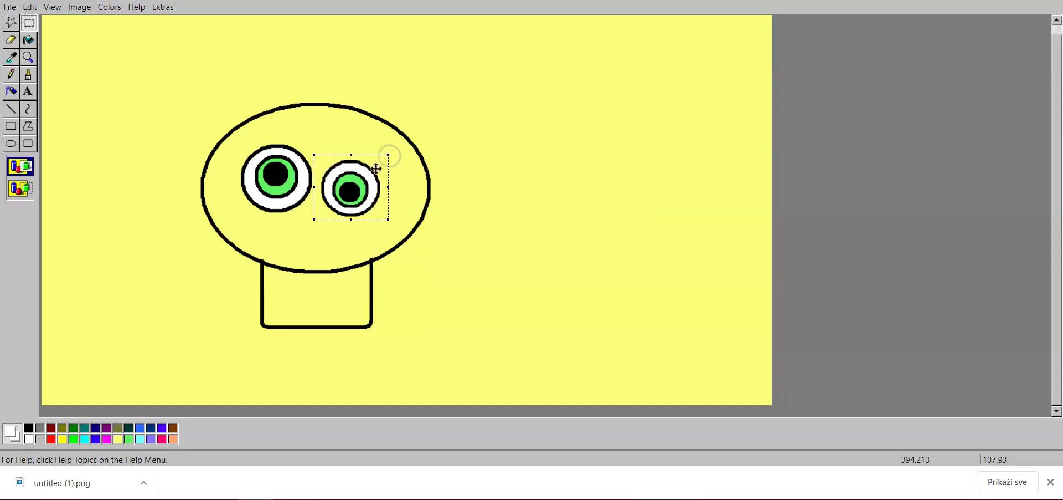
left_click_drag(356, 185, 360, 167)
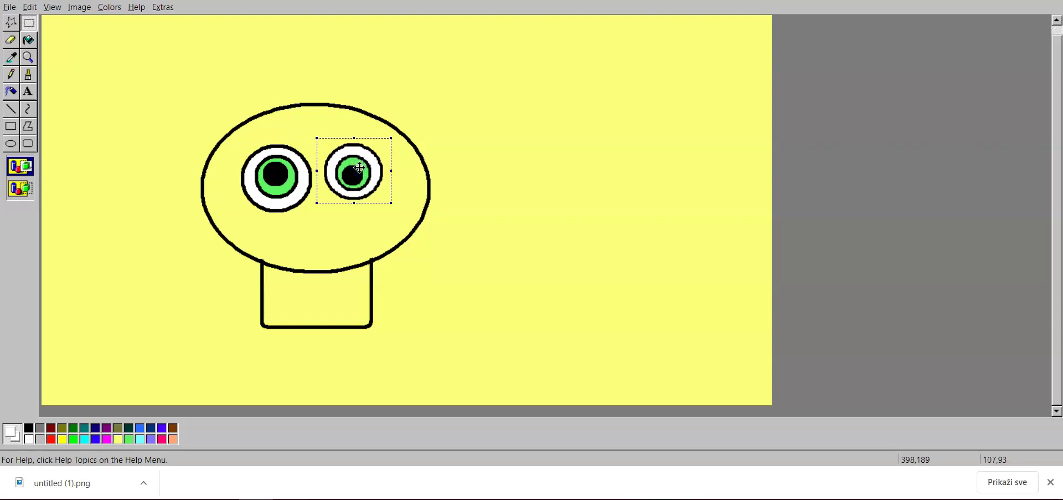
left_click(15, 158)
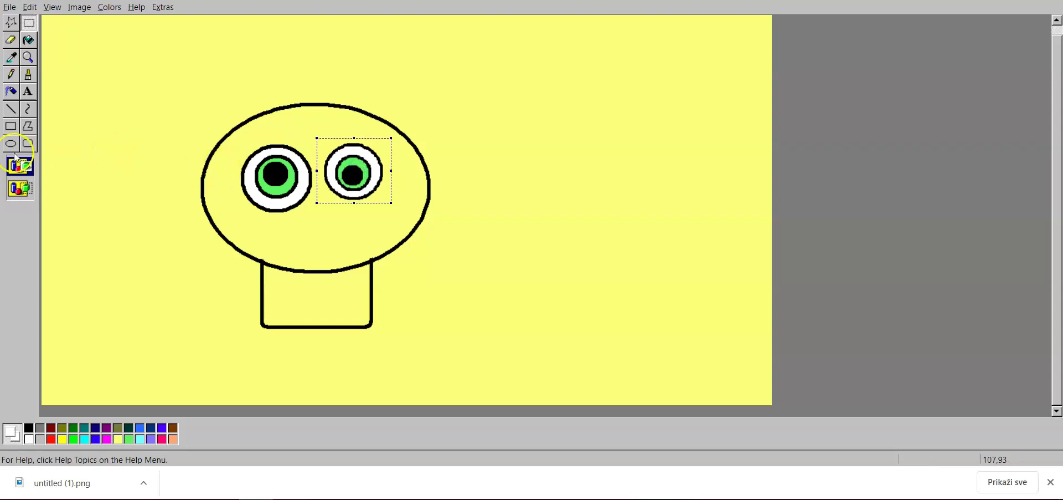
- Draw a flat black-outlined oval mouth below the eyes and fill it with red
left_click(11, 146)
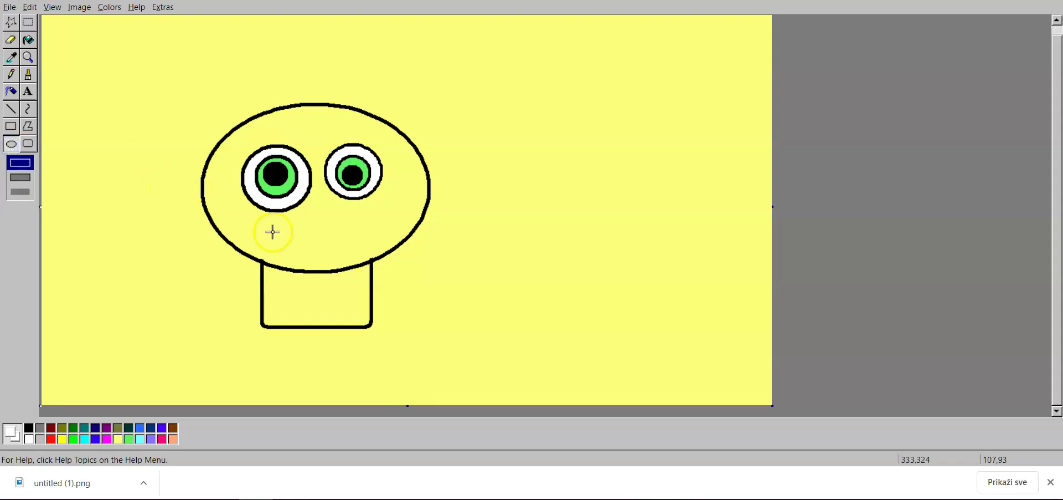
left_click(29, 428)
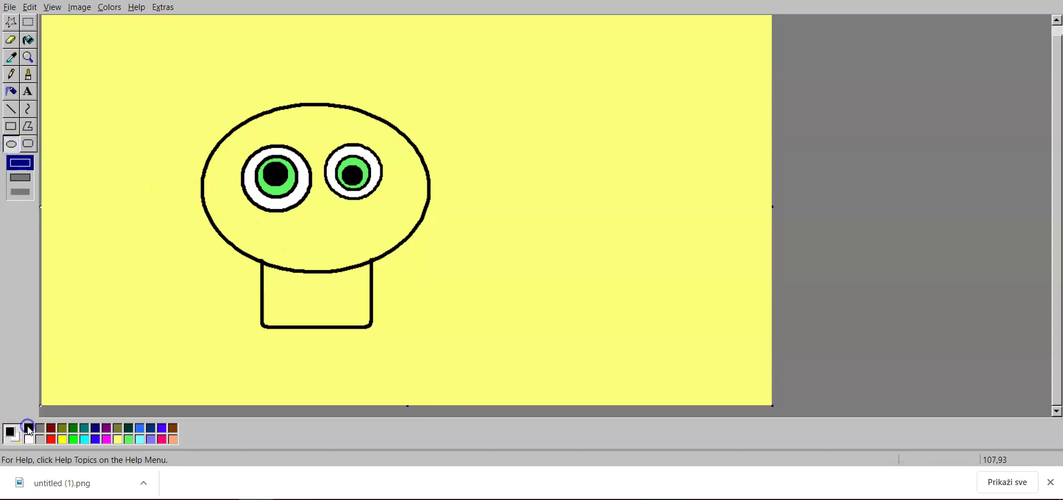
left_click_drag(284, 218, 357, 246)
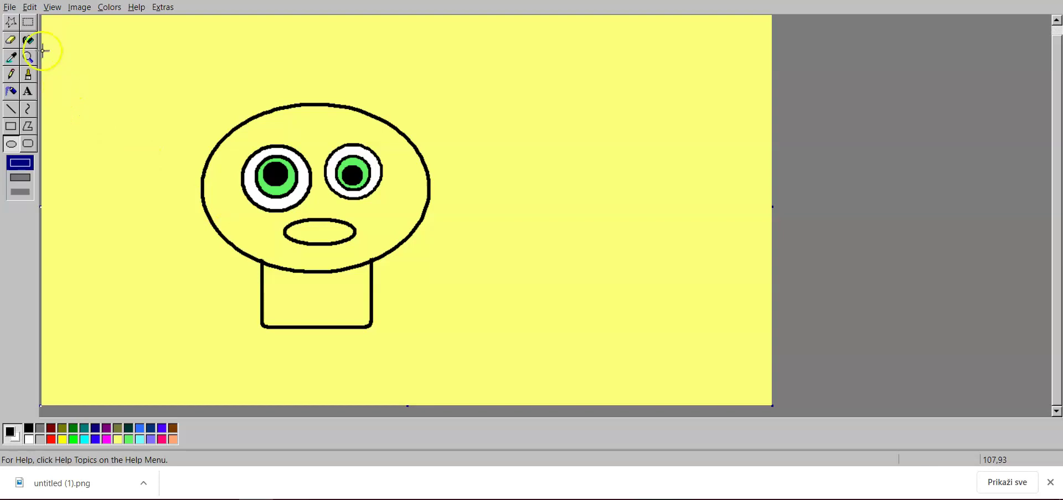
left_click(28, 41)
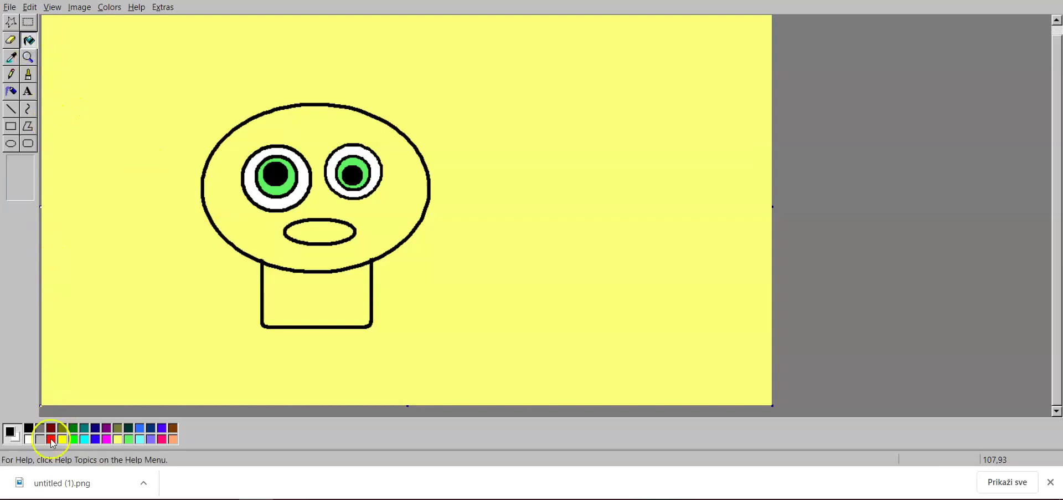
left_click(51, 439)
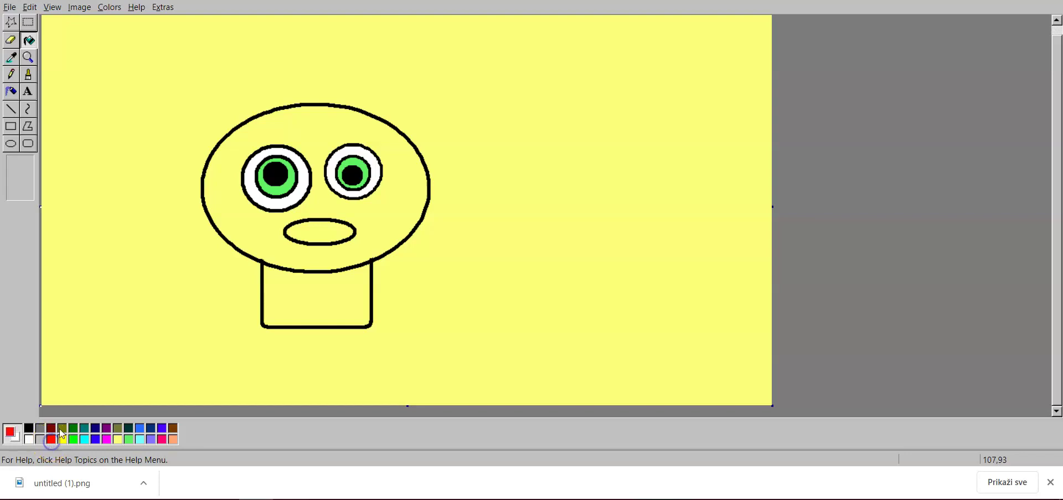
left_click(321, 224)
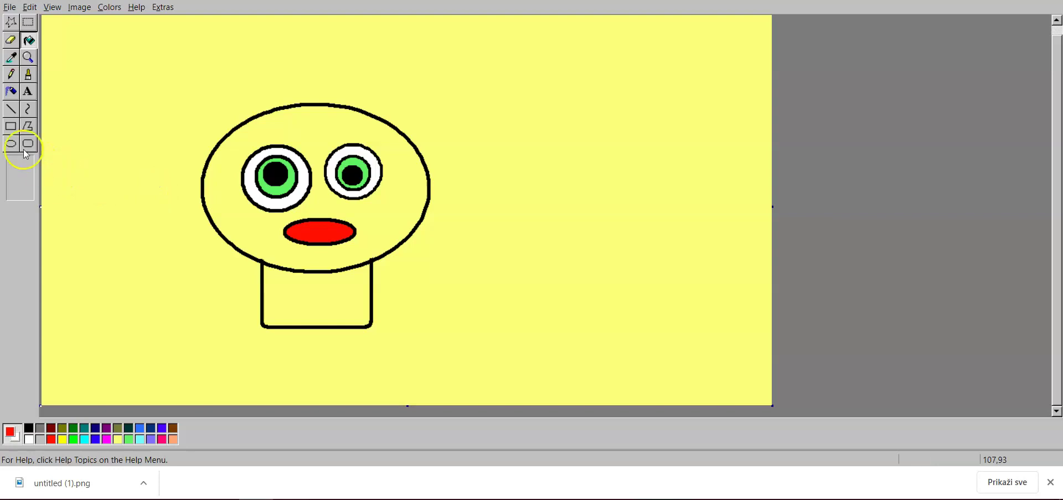
- Draw a closed, spiky black polygon as a tuft of hair overlapping the upper-left edge of the head
left_click(28, 127)
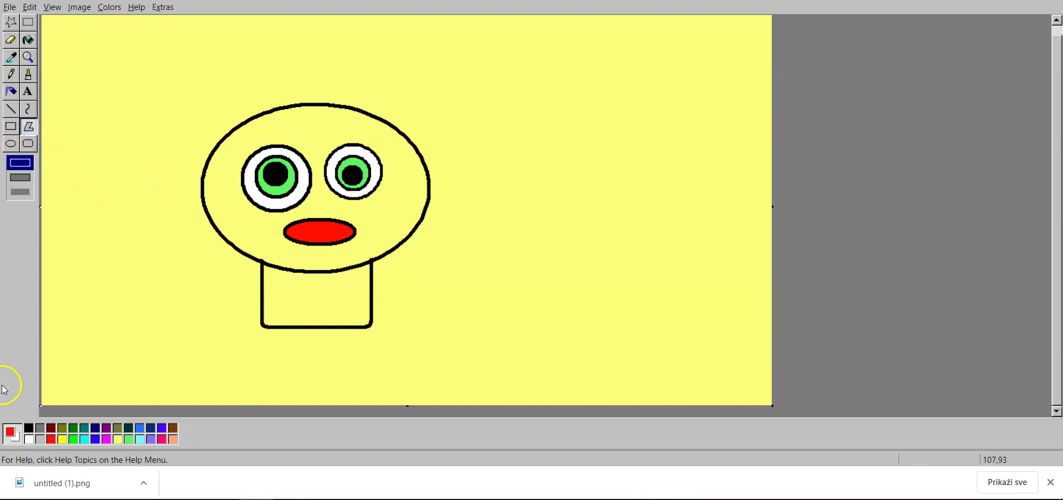
left_click(29, 427)
left_click(179, 104)
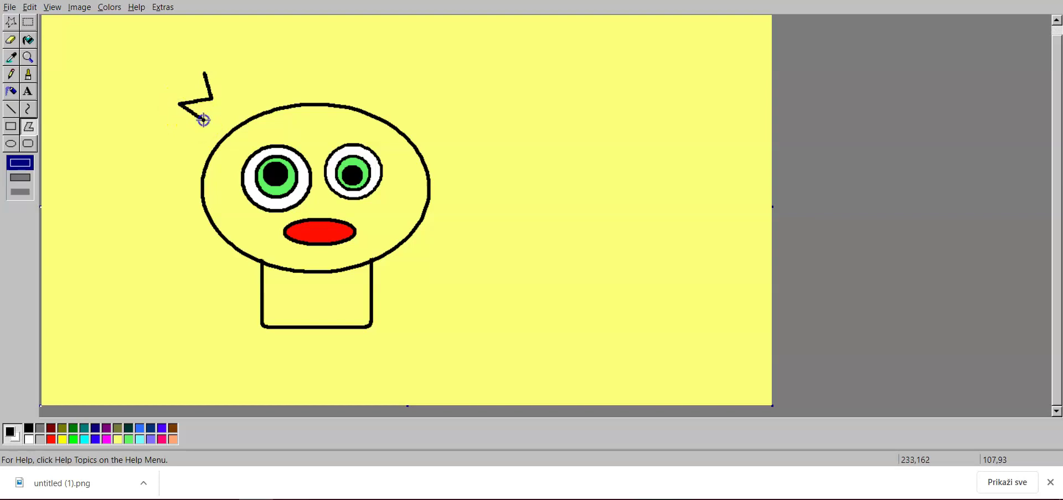
left_click(176, 147)
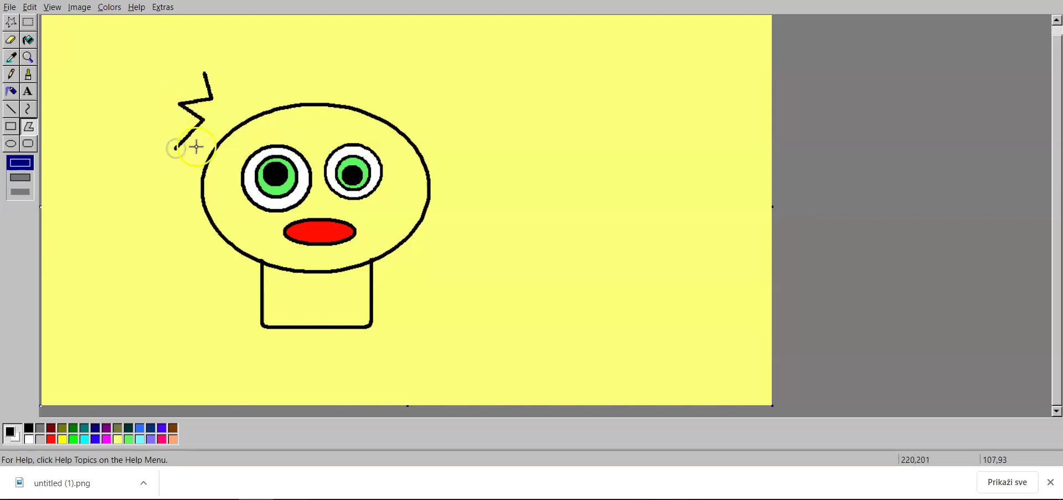
left_click(233, 142)
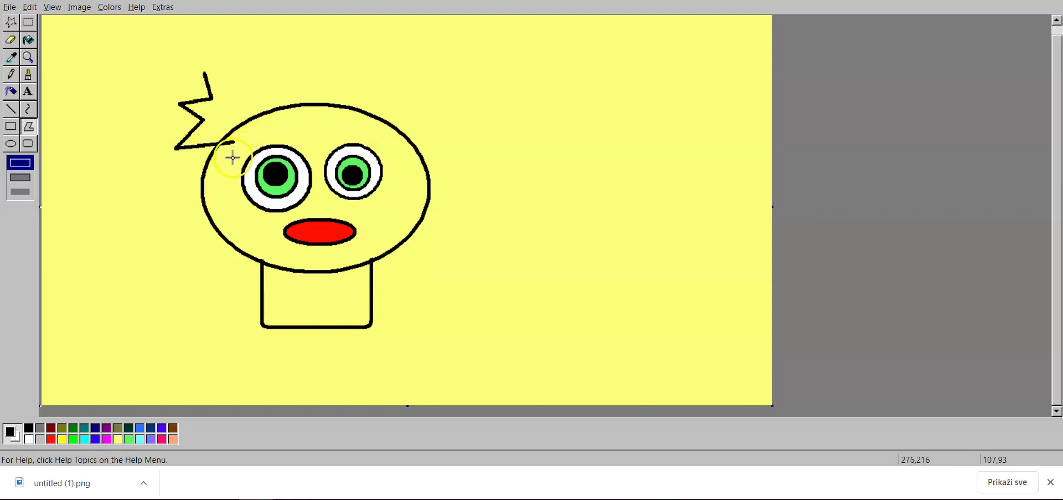
left_click(234, 158)
left_click(281, 135)
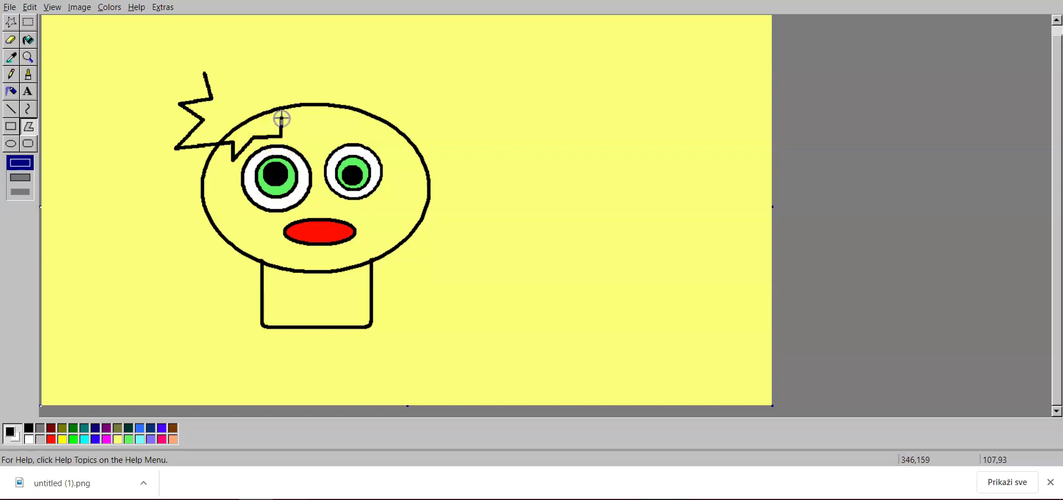
left_click(310, 92)
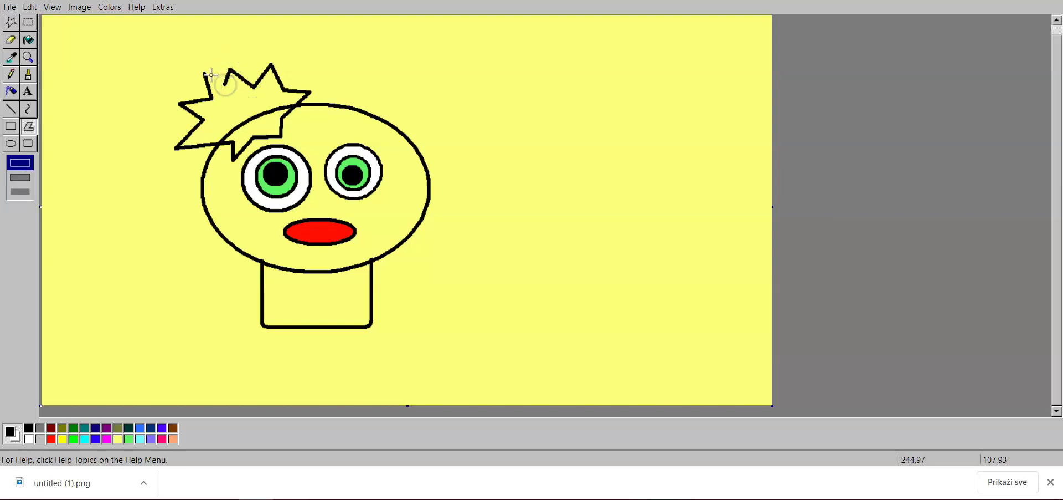
left_click(206, 72)
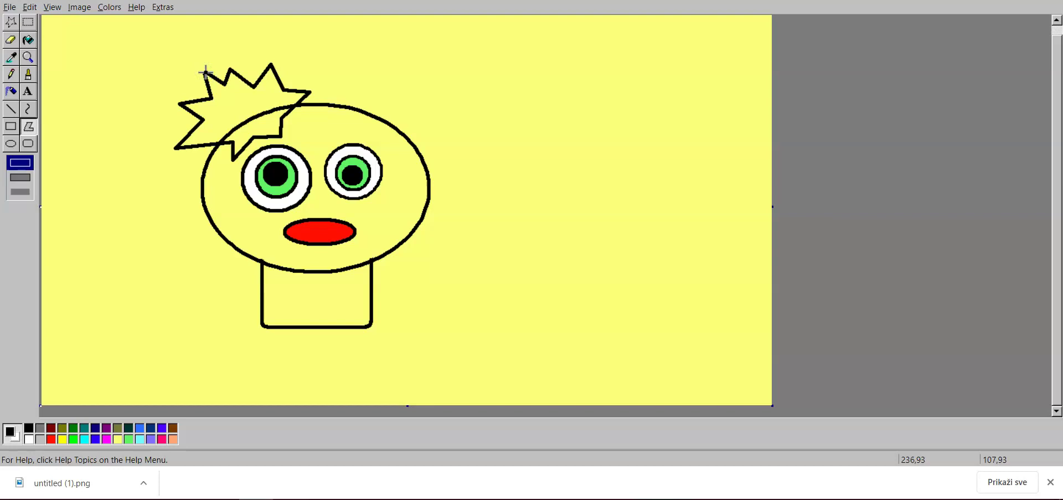
- Erase the part of the head outline that crosses the inside of the spiky hair
left_click(28, 58)
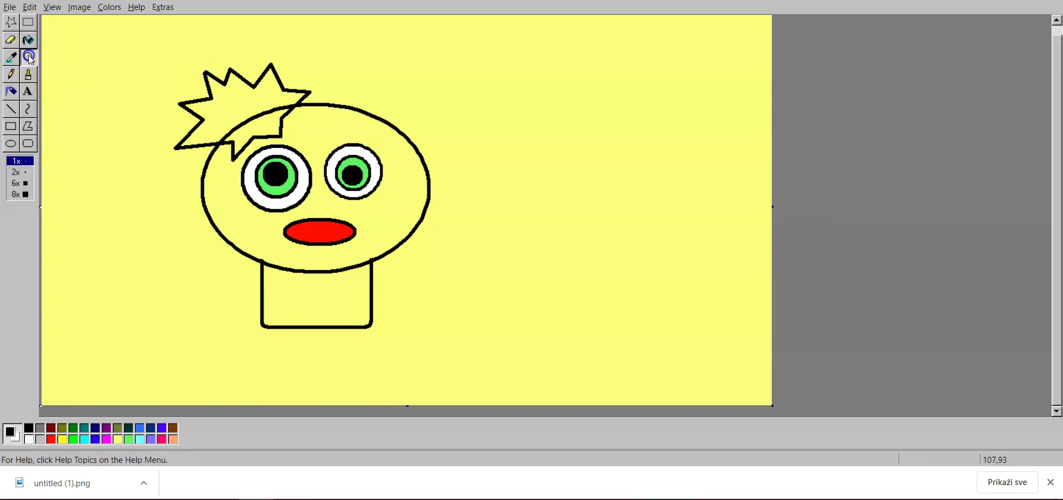
left_click(208, 118)
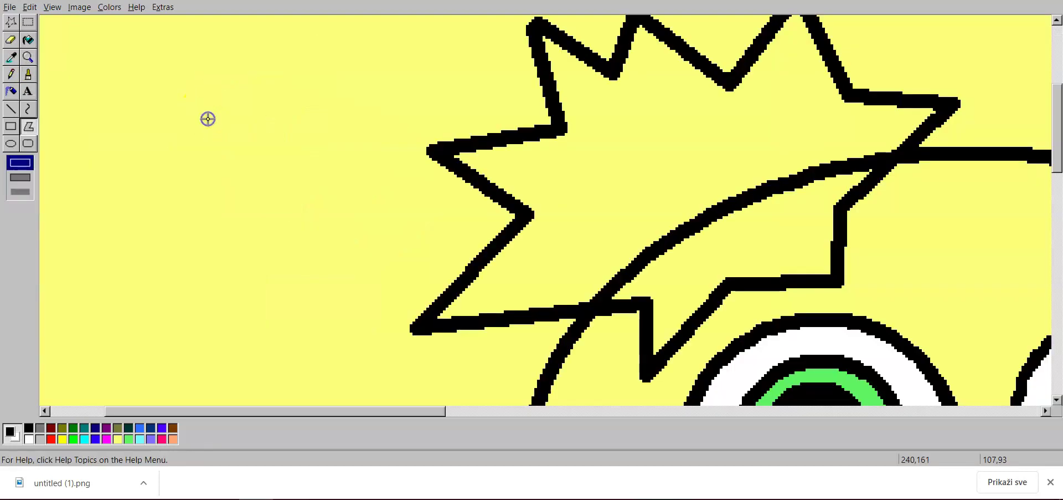
left_click(10, 42)
left_click(604, 287)
mouse_move(604, 287)
left_mouse_down()
mouse_move(738, 197)
mouse_move(869, 142)
mouse_move(858, 156)
left_mouse_up()
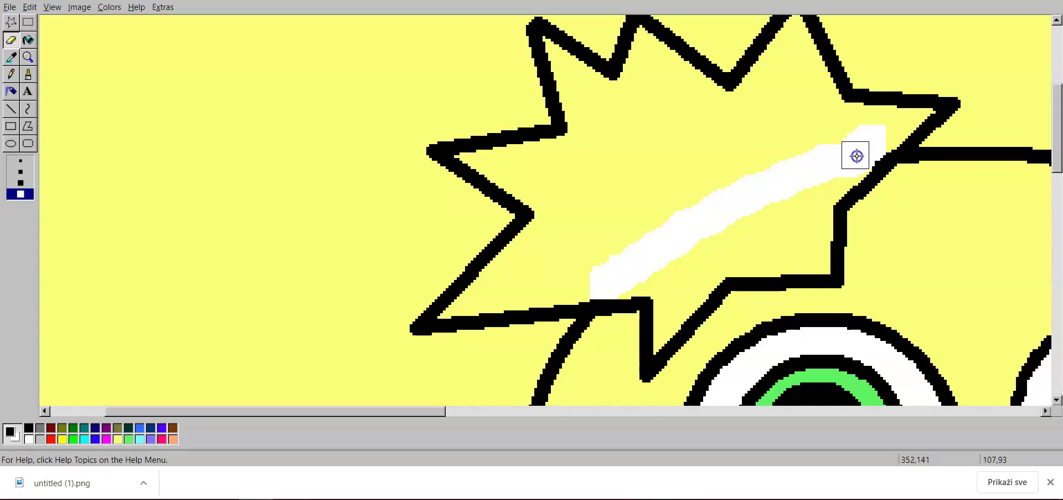
- Fill all regions inside the spiky hair with light purple, including the erased strip
left_click(28, 41)
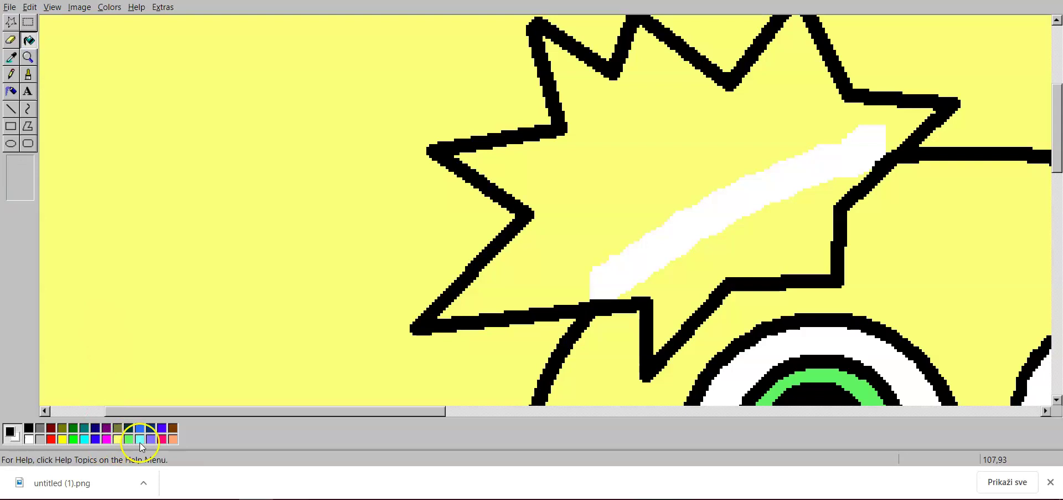
left_click(154, 441)
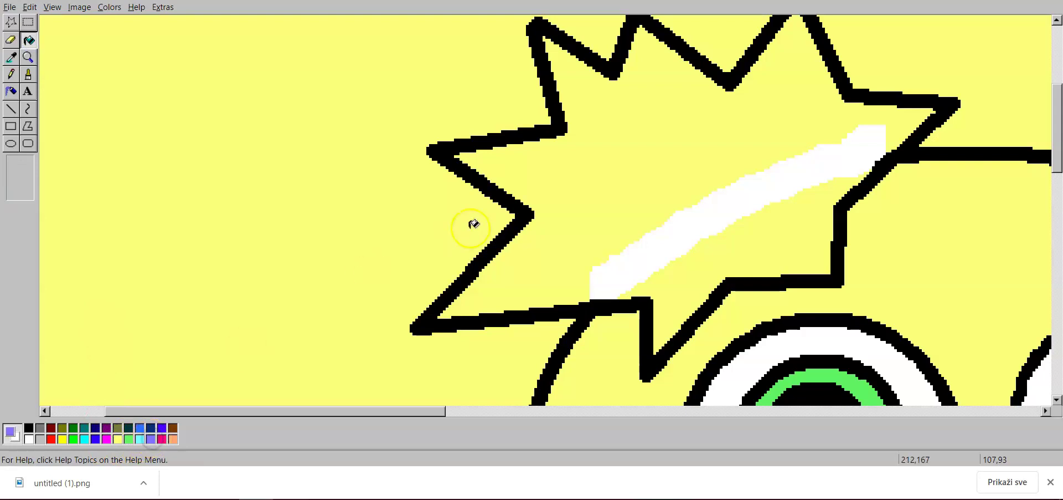
left_click(622, 137)
left_click(671, 230)
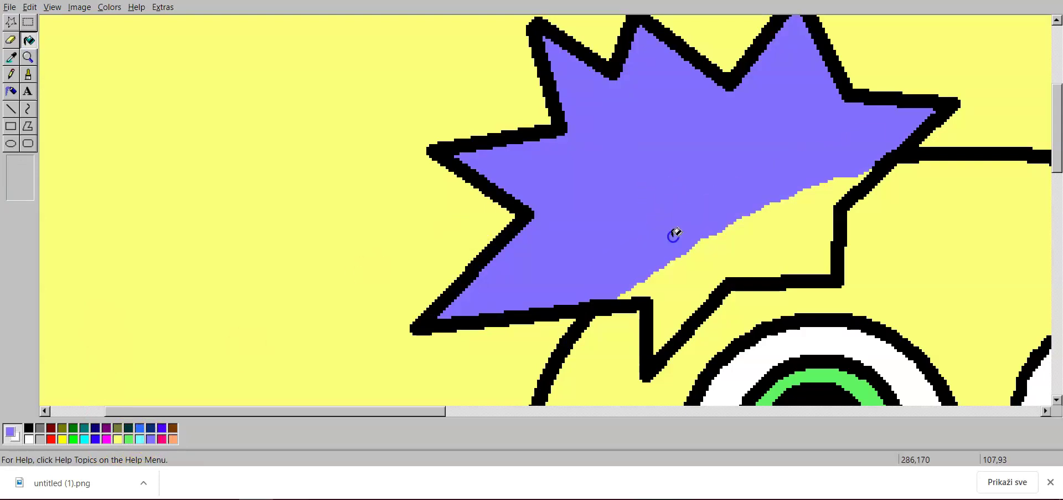
left_click(727, 250)
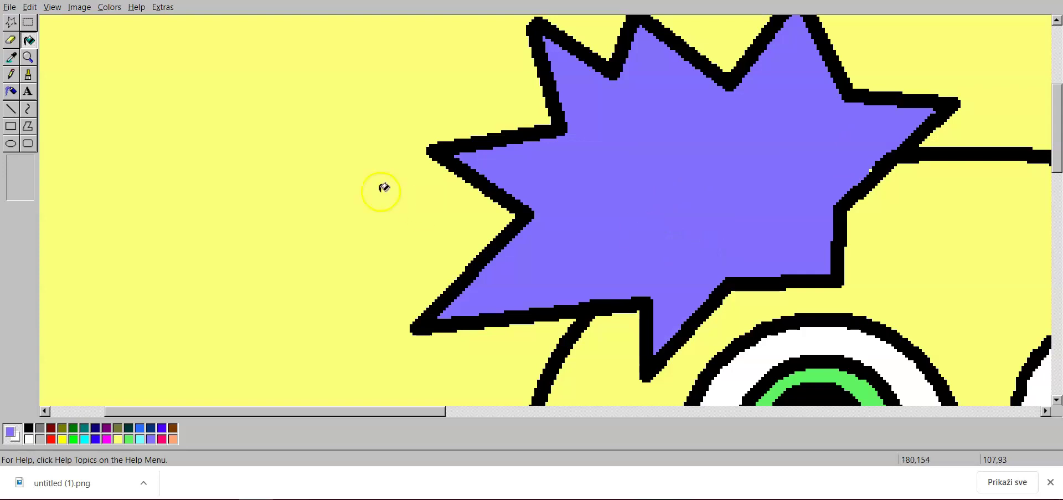
- Fill the head around the eyes and mouth with light cyan
left_click(28, 57)
left_click(44, 63)
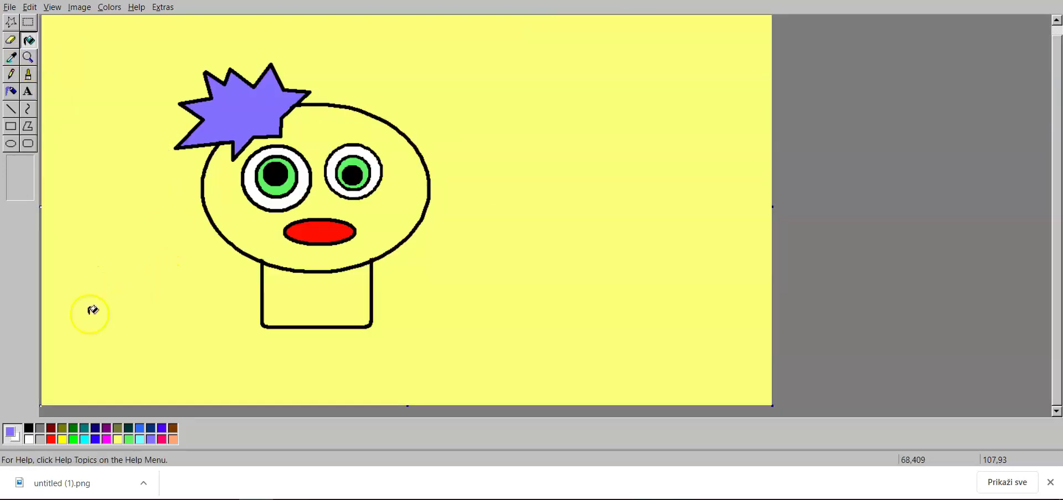
left_click(140, 440)
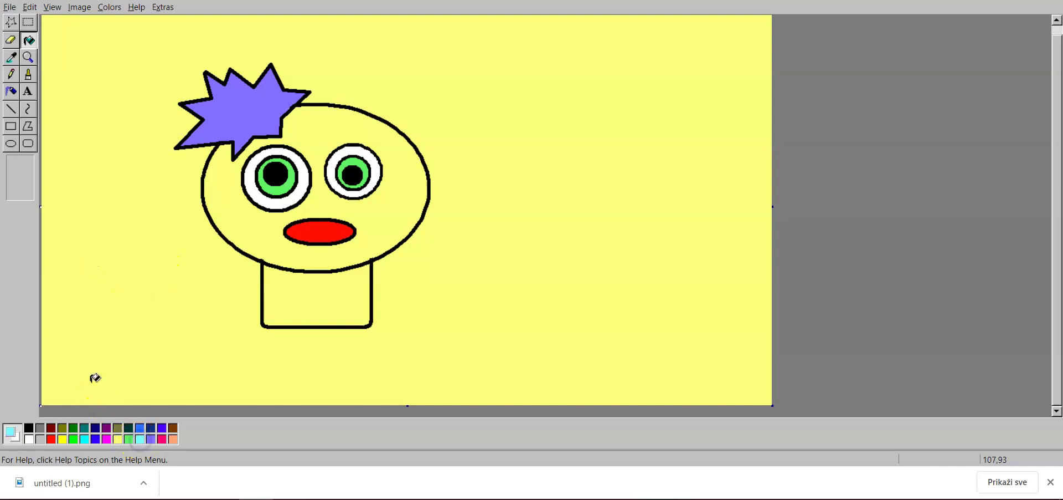
left_click(230, 178)
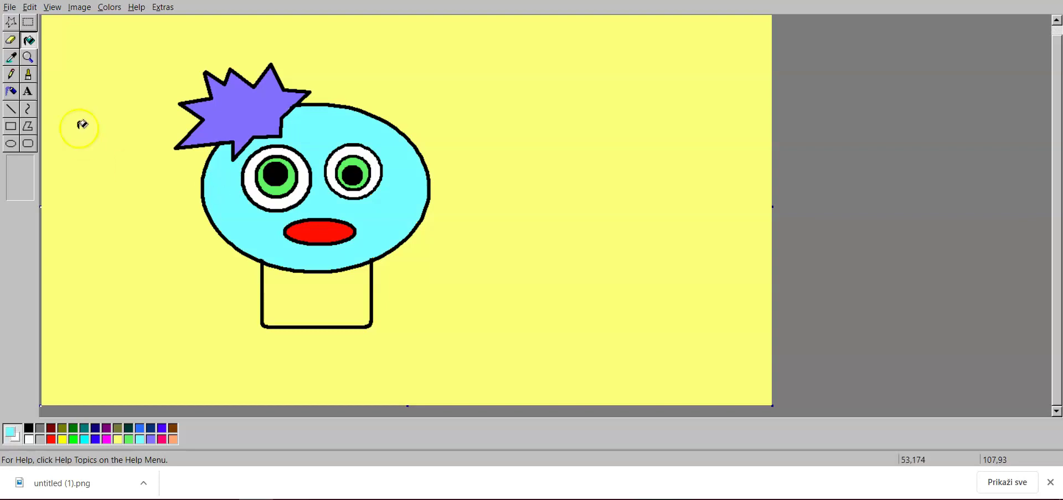
- Draw two flat black oval outlines as feet, overlapping the lower corners of the body
left_click(16, 148)
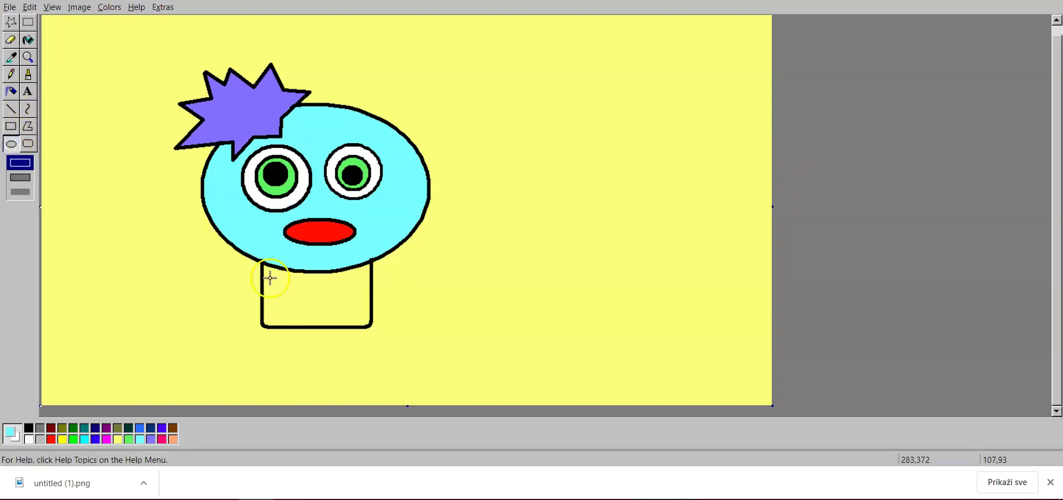
left_click(28, 427)
left_click_drag(326, 311, 423, 349)
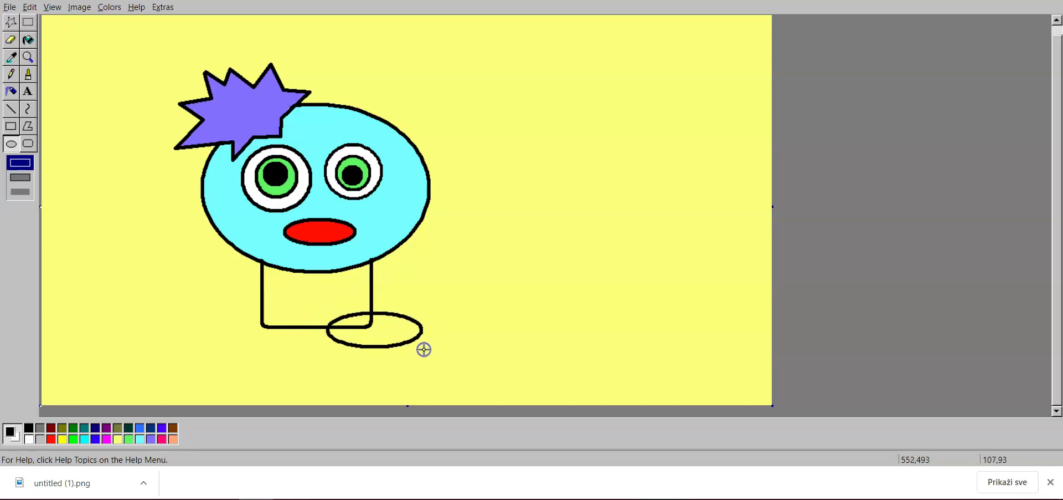
left_click_drag(210, 312, 307, 350)
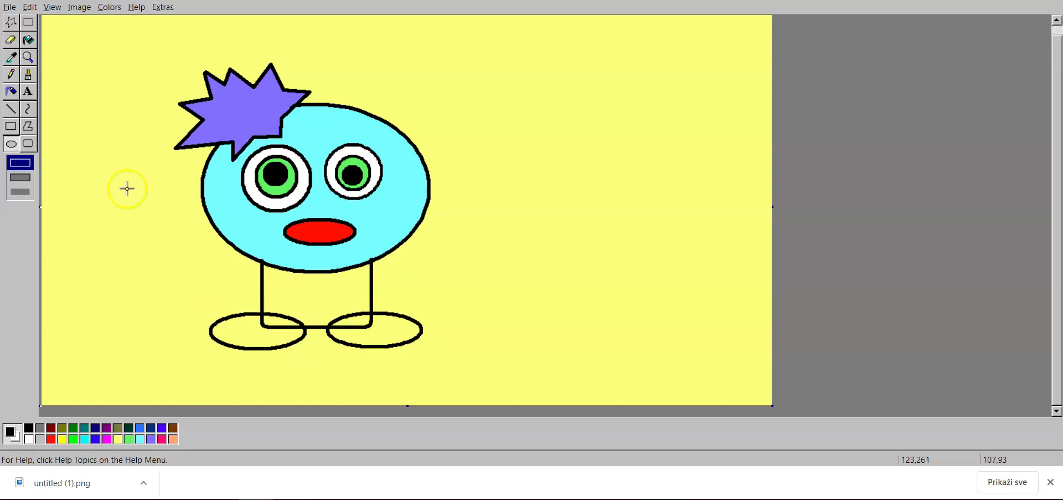
- Erase the parts of the body outline that cross the inside of the two oval feet
left_click(29, 58)
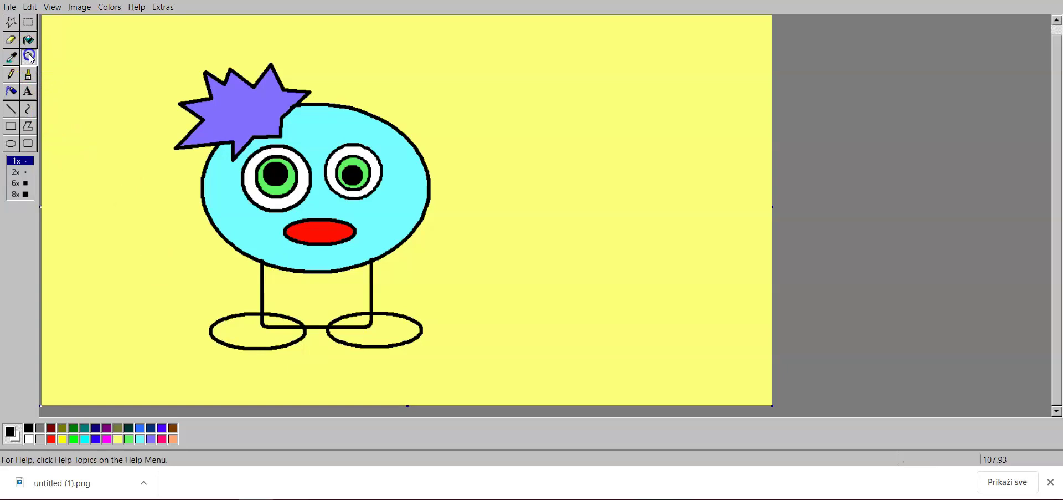
left_click(316, 319)
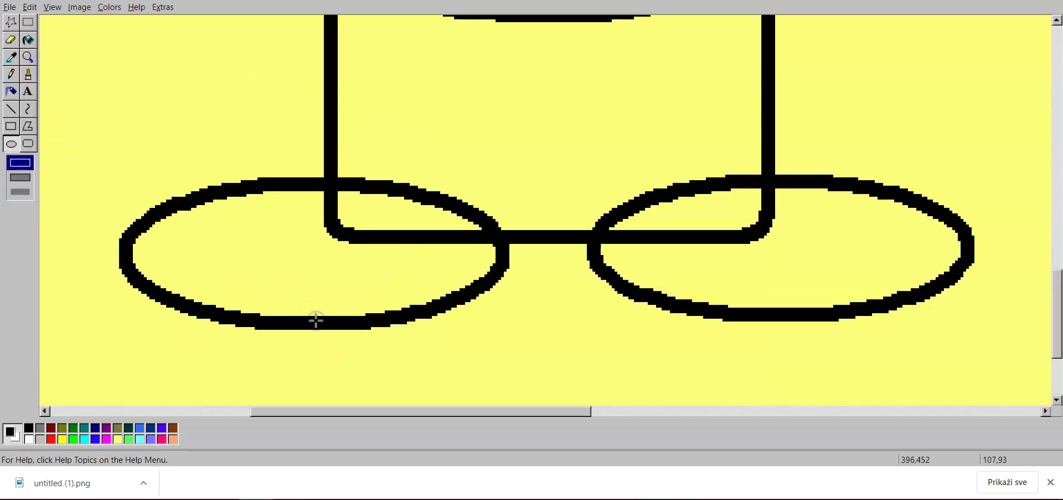
left_click(11, 39)
mouse_move(332, 219)
left_mouse_down()
mouse_move(335, 207)
mouse_move(347, 231)
mouse_move(475, 251)
left_mouse_up()
mouse_move(621, 243)
left_mouse_down()
mouse_move(731, 233)
mouse_move(770, 216)
mouse_move(772, 202)
left_mouse_up()
- Fill the erased strip in the left foot with light yellow and colour both feet completely brown
left_click(28, 41)
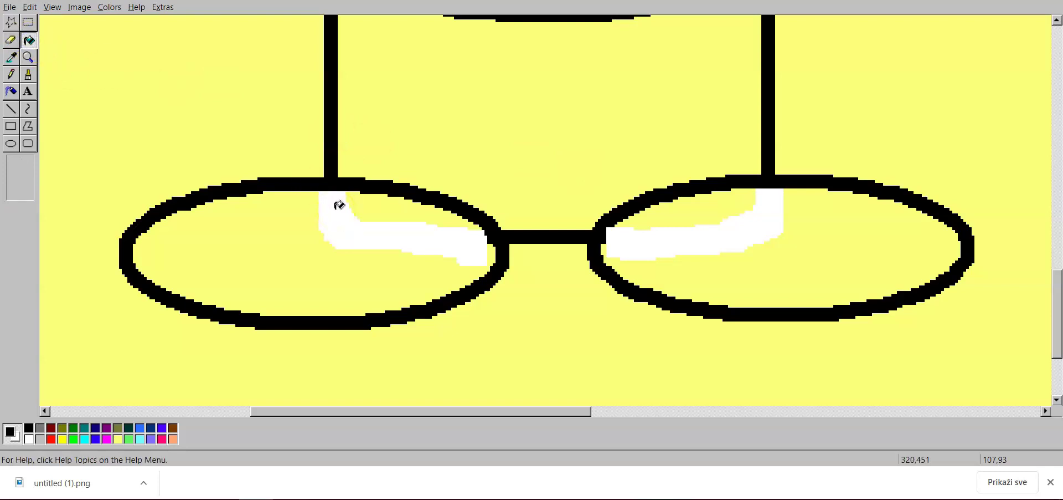
left_click(117, 438)
left_click(324, 219)
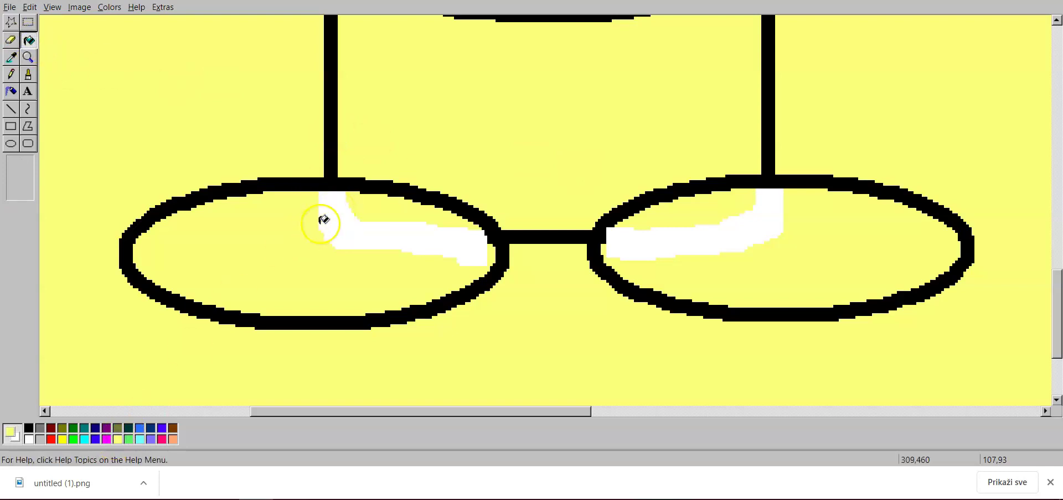
left_click(342, 212)
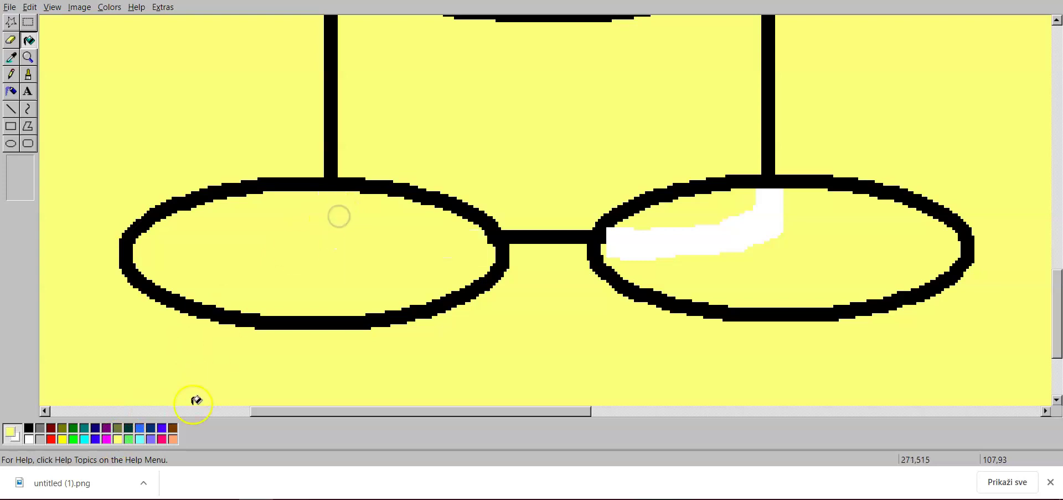
left_click(297, 233)
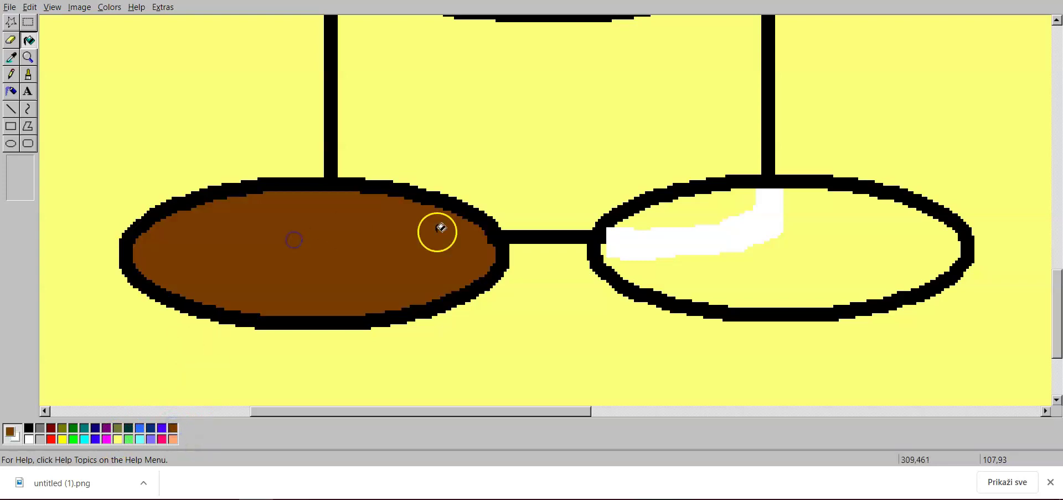
left_click(642, 235)
left_click(685, 208)
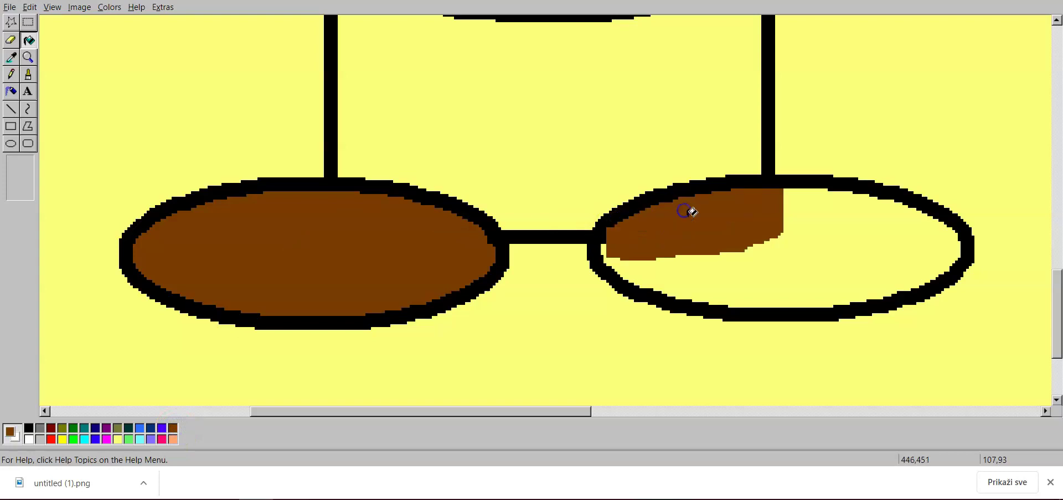
left_click(719, 268)
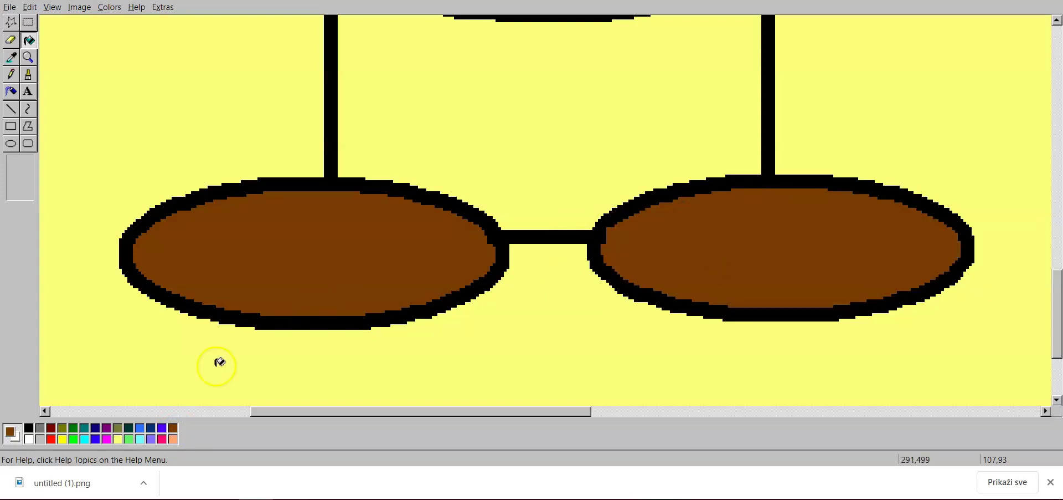
- Fill the body between the head and the feet with bright green
left_click(28, 57)
left_click(200, 113)
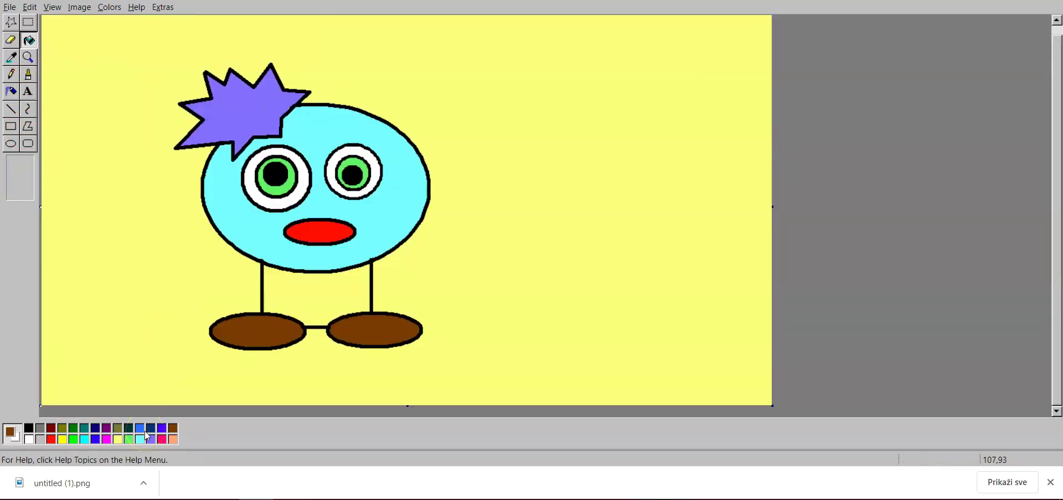
left_click(84, 440)
left_click(298, 284)
left_click(82, 442)
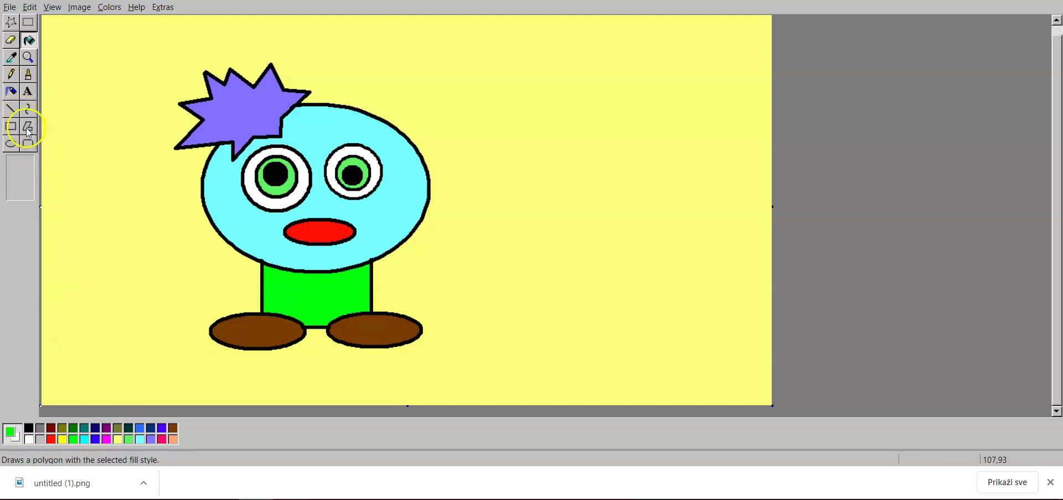
- Draw two black rounded-rectangle outlines as horizontal arms, one on each side of the body
left_click(29, 145)
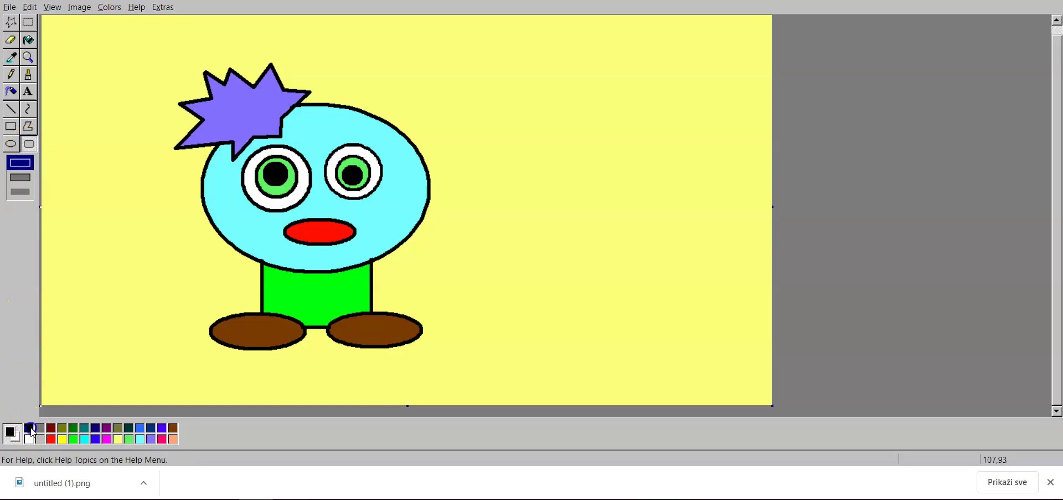
left_click_drag(371, 272, 426, 295)
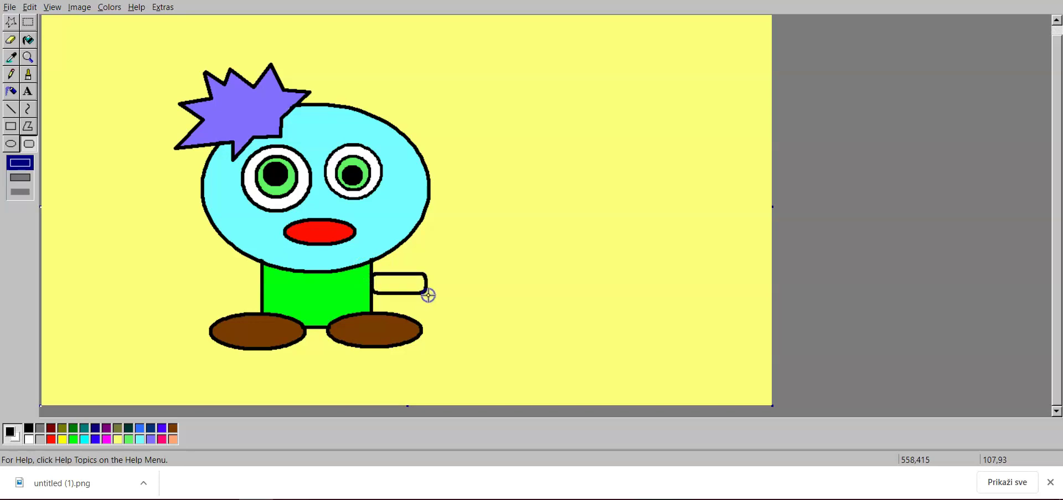
left_click_drag(261, 279, 194, 297)
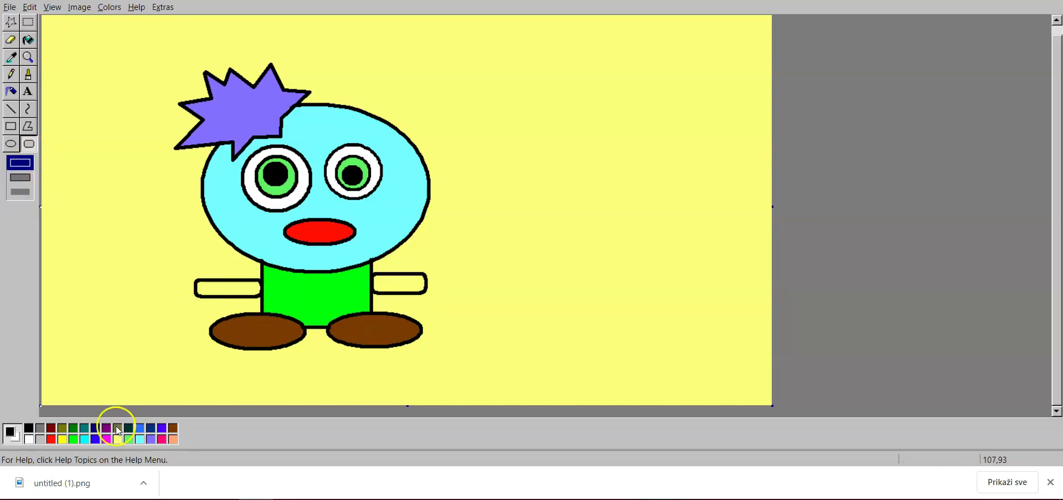
- Fill both arms with red
left_click(50, 439)
left_click(30, 40)
left_click(224, 287)
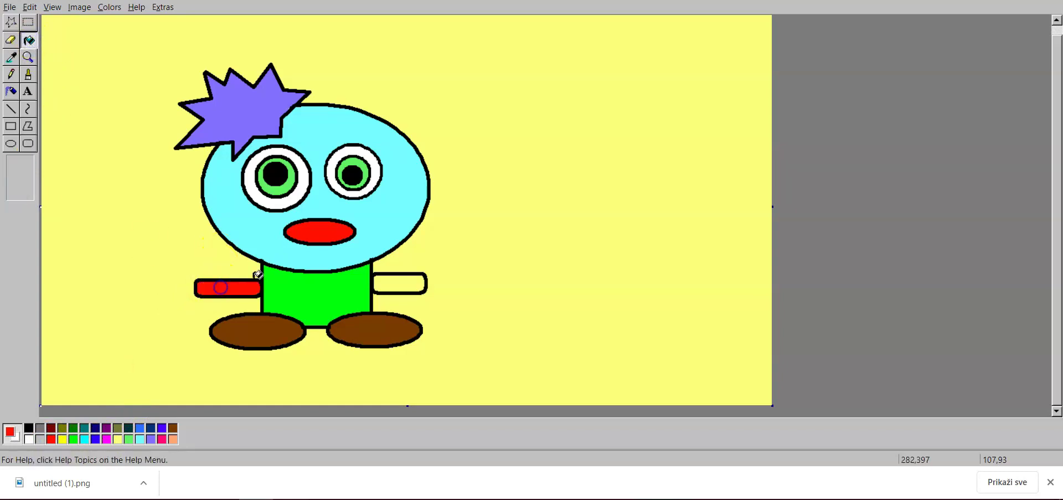
left_click(387, 278)
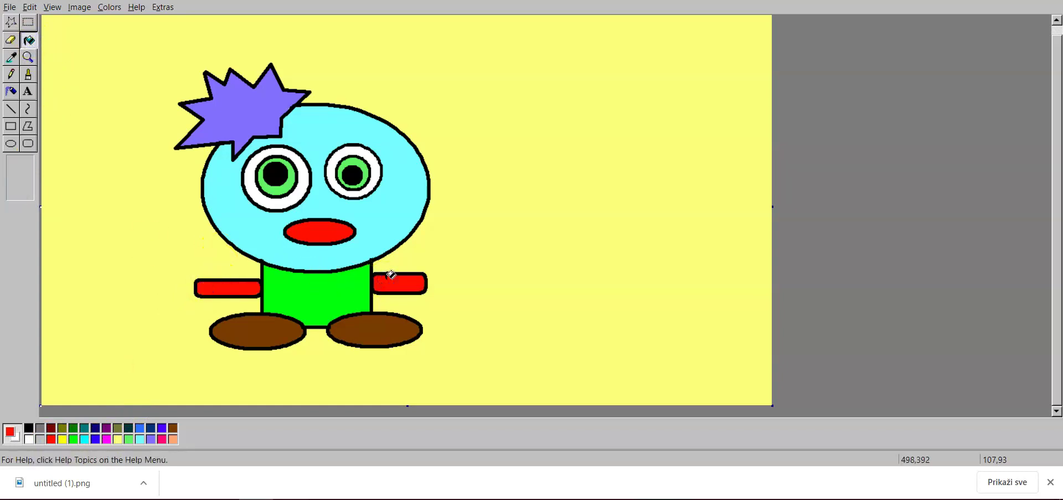
- Spray a red spot with the largest airbrush size in the upper-left corner of the yellow background
left_click(11, 92)
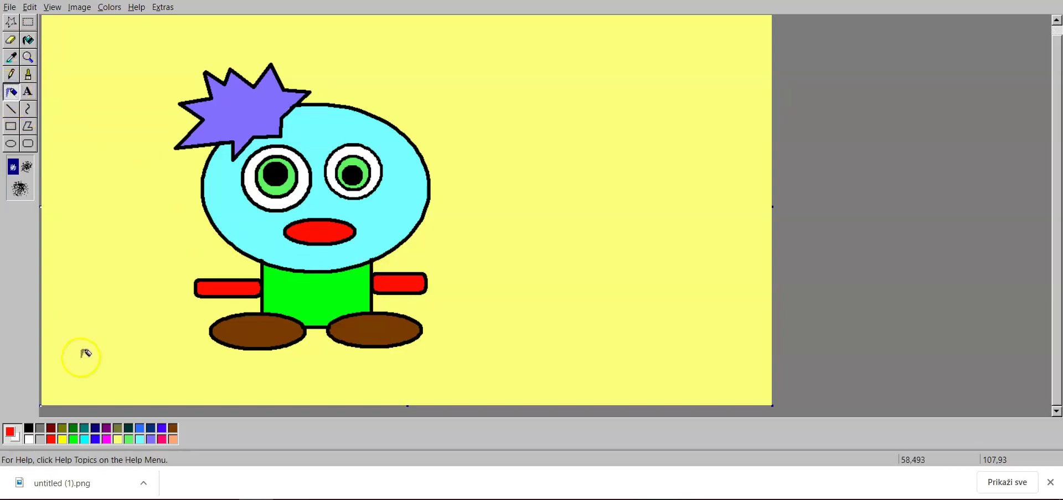
left_click(62, 439)
left_click(52, 439)
left_click(20, 189)
mouse_move(104, 52)
left_mouse_down()
mouse_move(78, 64)
mouse_move(92, 66)
left_mouse_up()
- Spray a blue spot to the left of the head's lower part and a bright green spot at its upper right
left_click(95, 439)
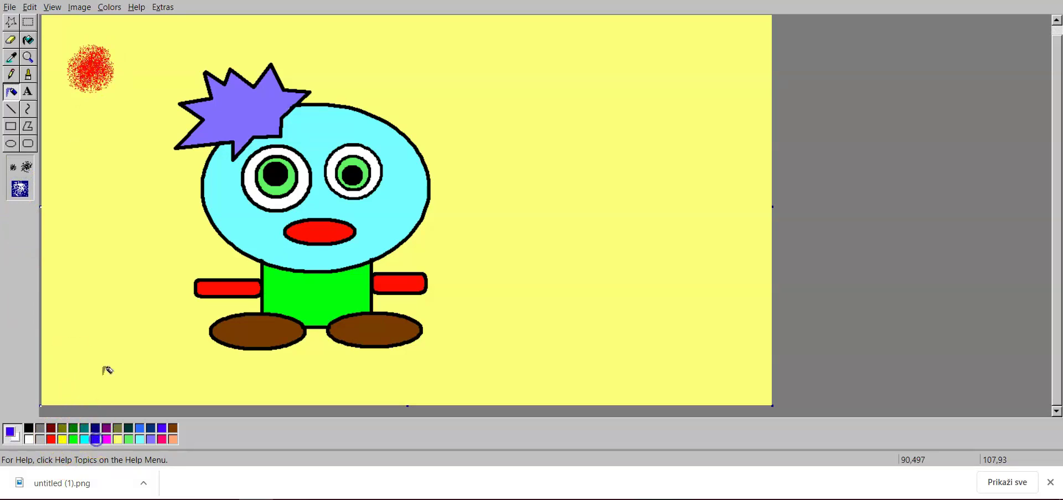
mouse_move(128, 221)
left_mouse_down()
mouse_move(88, 260)
mouse_move(147, 258)
mouse_move(117, 228)
mouse_move(104, 273)
mouse_move(141, 242)
mouse_move(127, 222)
mouse_move(146, 237)
left_mouse_up()
left_click(73, 438)
mouse_move(442, 89)
left_mouse_down()
mouse_move(468, 61)
mouse_move(471, 109)
mouse_move(464, 82)
left_mouse_up()
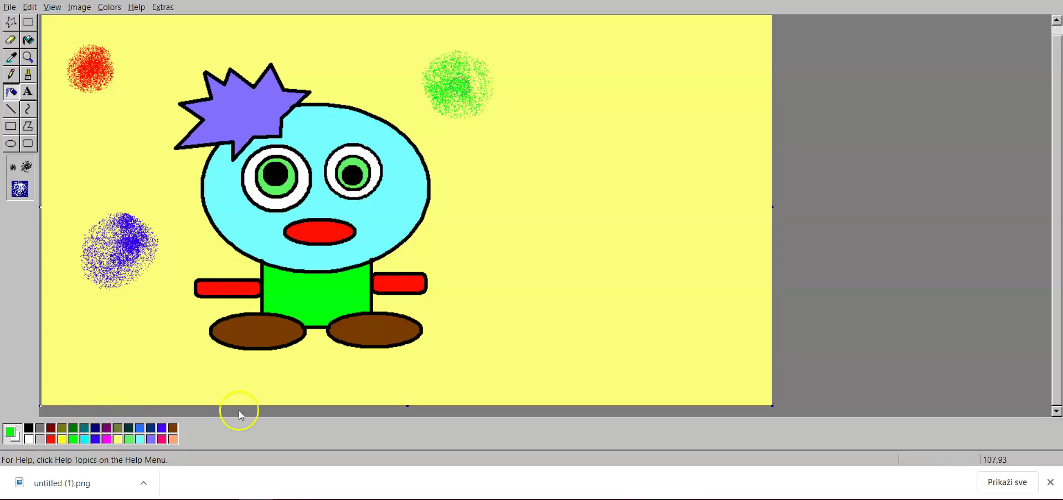
- Spray a black spot above the head and a dark green spot on the background beyond each foot
left_click(29, 427)
mouse_move(339, 28)
left_mouse_down()
mouse_move(350, 52)
mouse_move(324, 47)
mouse_move(339, 51)
left_mouse_up()
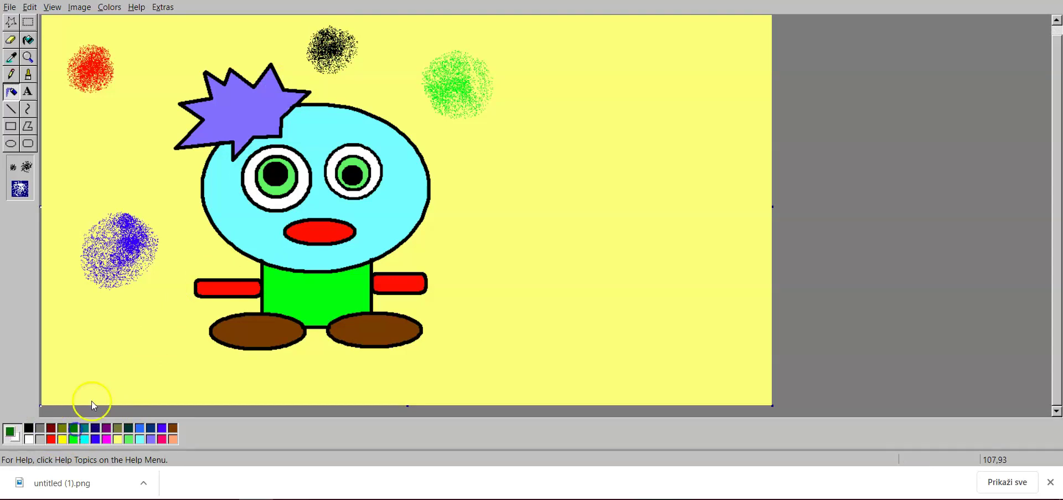
mouse_move(112, 358)
left_mouse_down()
mouse_move(124, 373)
mouse_move(109, 367)
mouse_move(119, 356)
left_mouse_up()
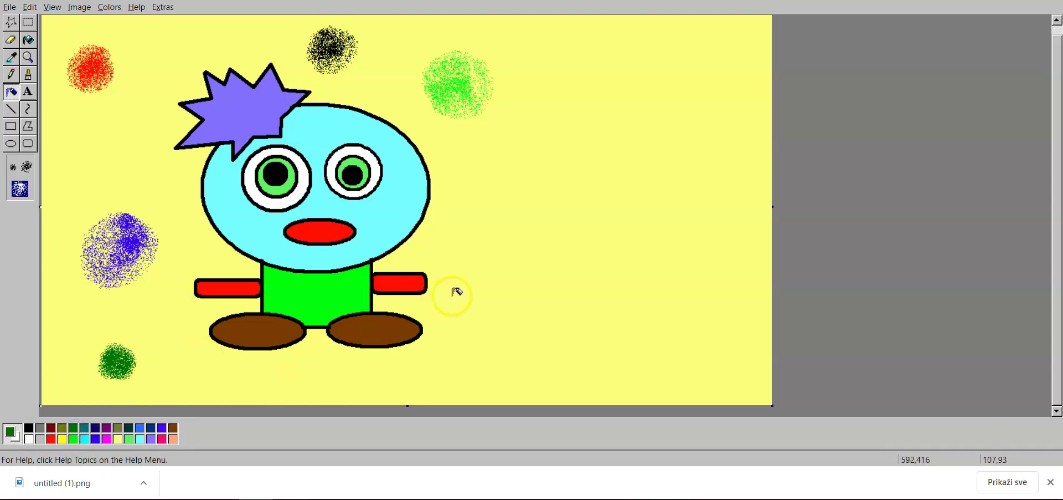
mouse_move(482, 339)
left_mouse_down()
mouse_move(506, 324)
mouse_move(501, 351)
mouse_move(490, 331)
left_mouse_up()
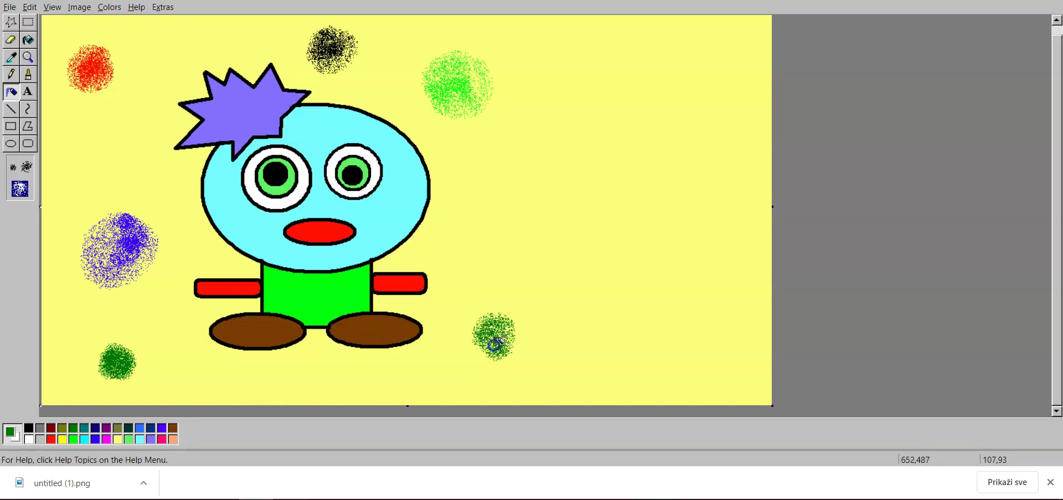
- Spray a pink spot left of the head just below the hair, and dark red spots above the hair and below the feet
left_click(164, 438)
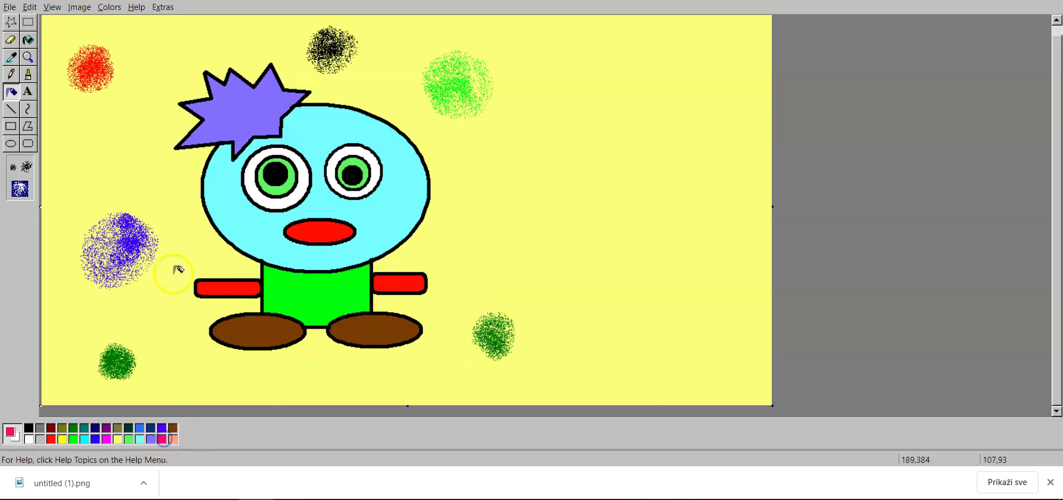
left_click_drag(149, 140, 138, 158)
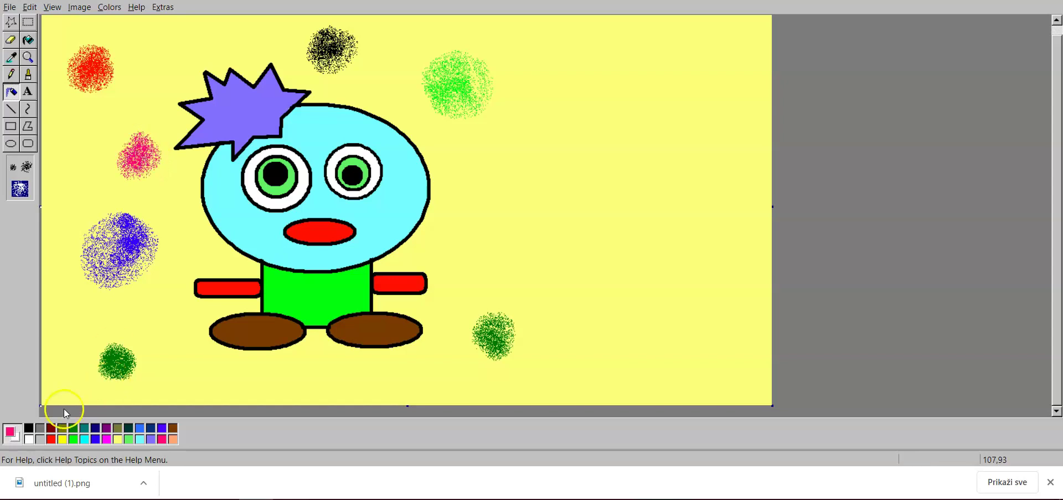
left_click(51, 428)
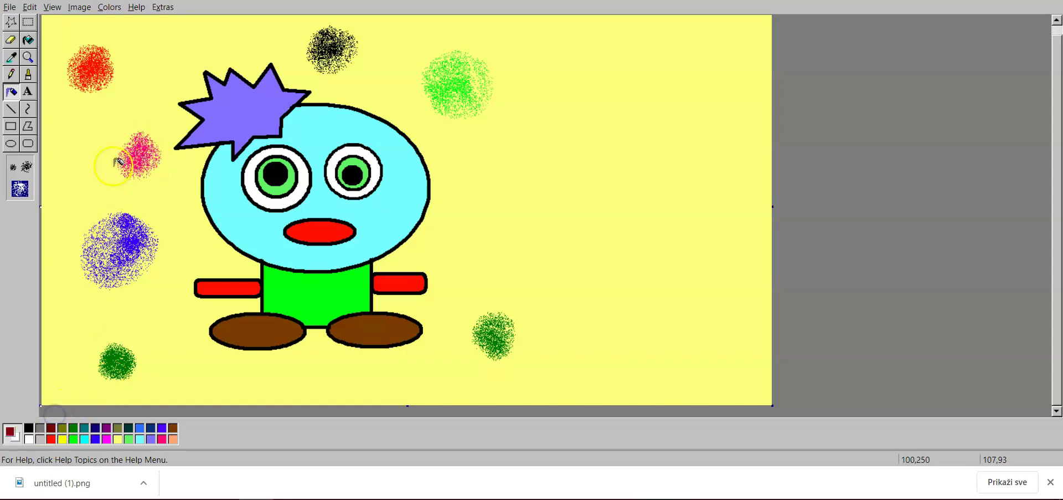
left_click_drag(189, 50, 190, 39)
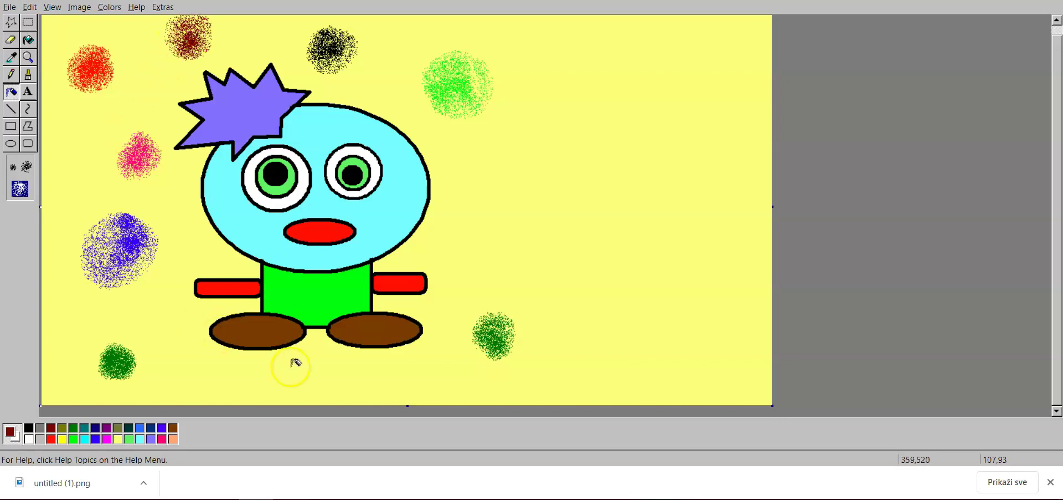
left_click_drag(275, 376, 277, 393)
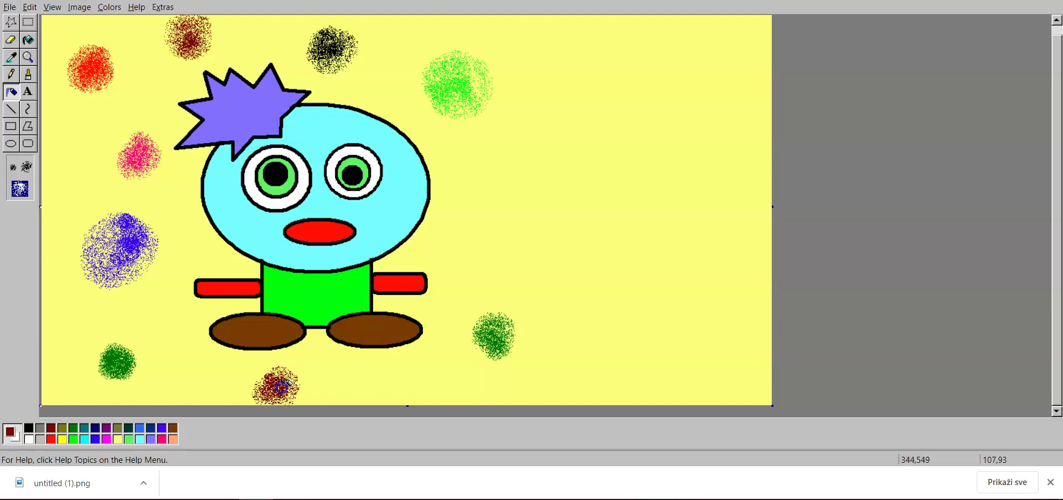
- Darken the palette's pink to red 179, green 0, blue 81 and add it to the custom colours
double_click(163, 439)
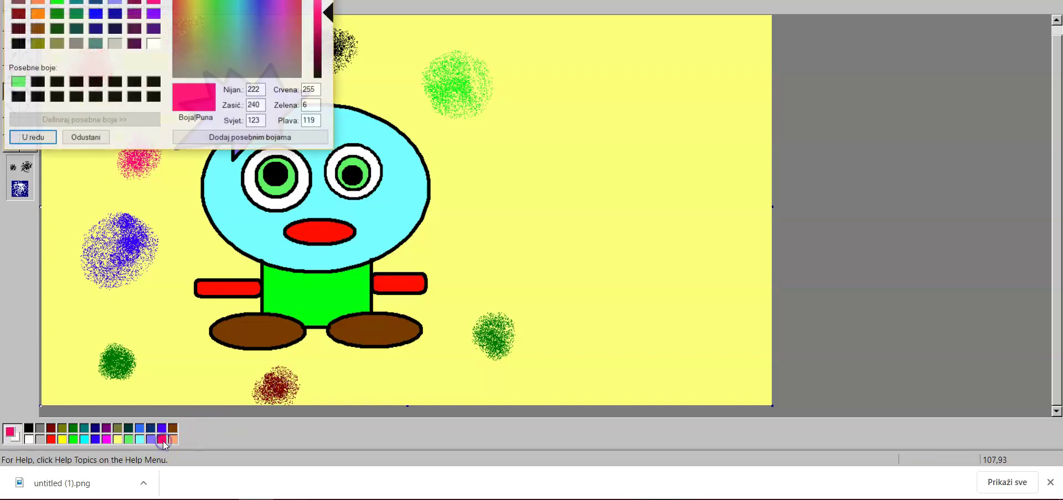
left_click_drag(228, 0, 230, 27)
left_click_drag(332, 103, 333, 128)
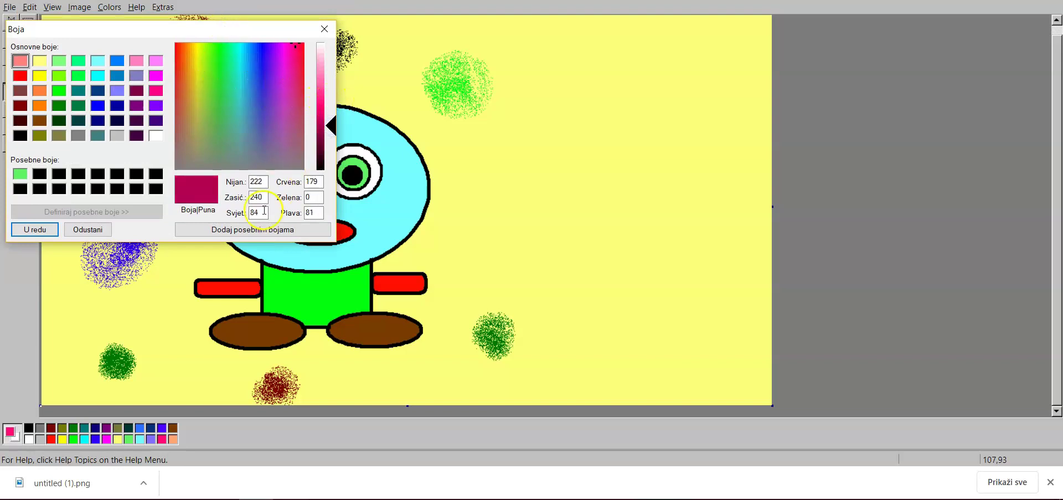
left_click(244, 228)
left_click(46, 229)
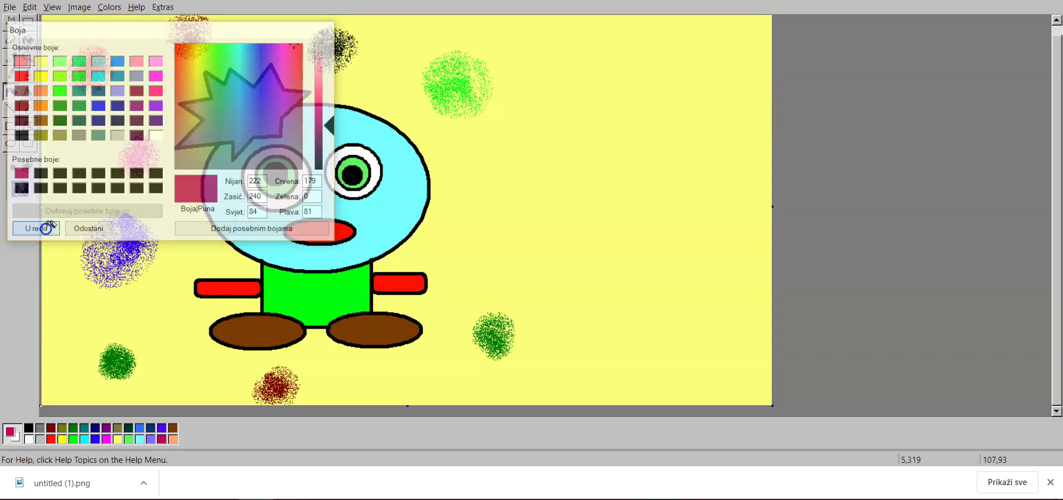
- Spray a dark pink spot to the right of the head and narrow the canvas to end just past the right-hand spots
mouse_move(460, 216)
left_mouse_down()
mouse_move(480, 192)
mouse_move(467, 243)
mouse_move(472, 217)
left_mouse_up()
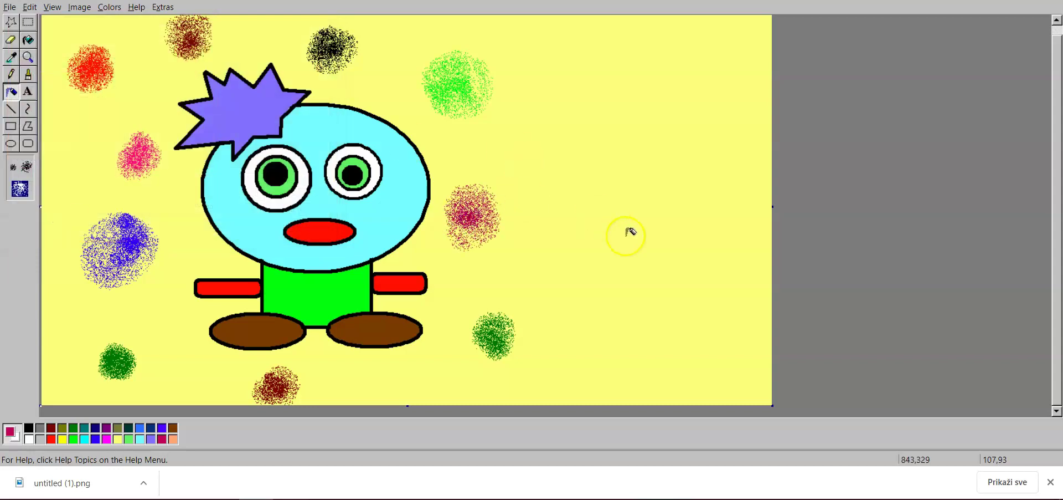
left_click_drag(774, 209, 553, 215)
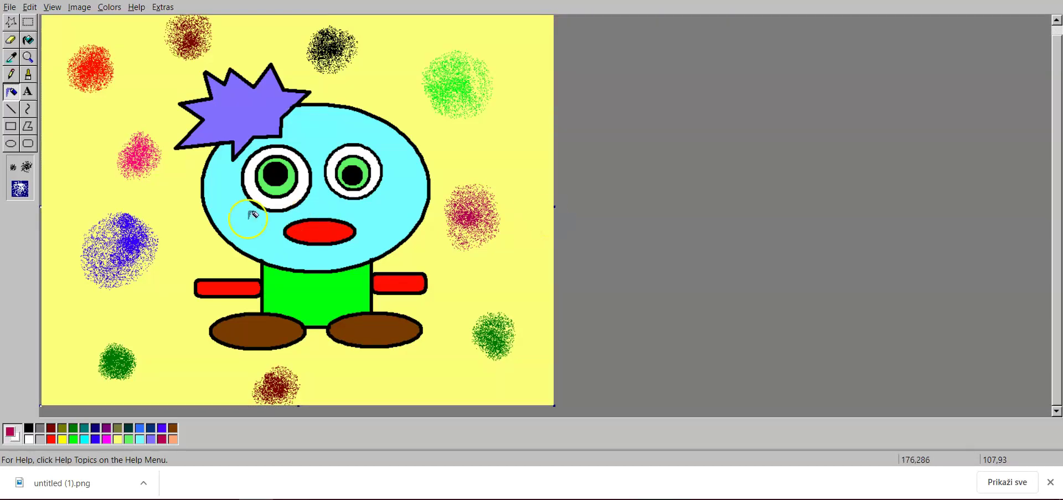
- Save the picture as a new PNG file, open the downloaded untitled (2).png to check it, and close the preview
left_click(13, 9)
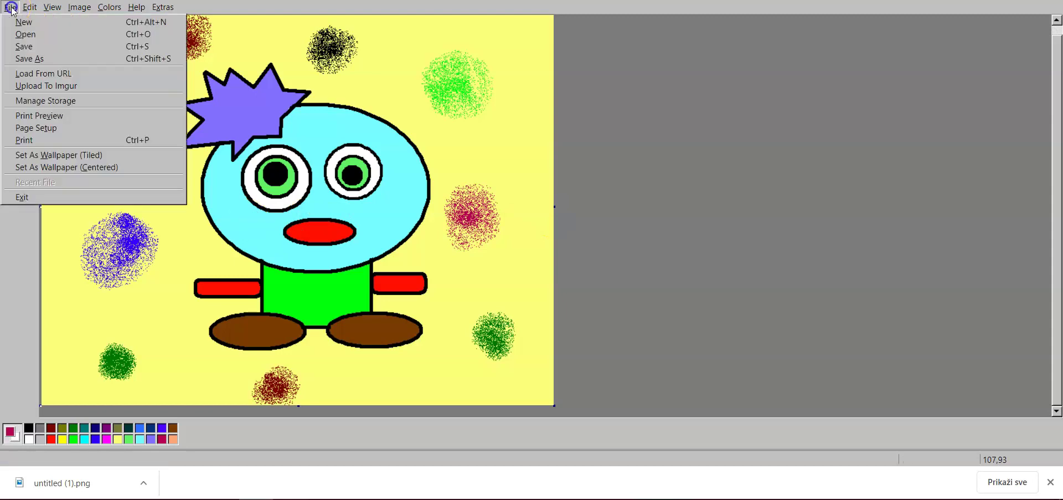
left_click(28, 59)
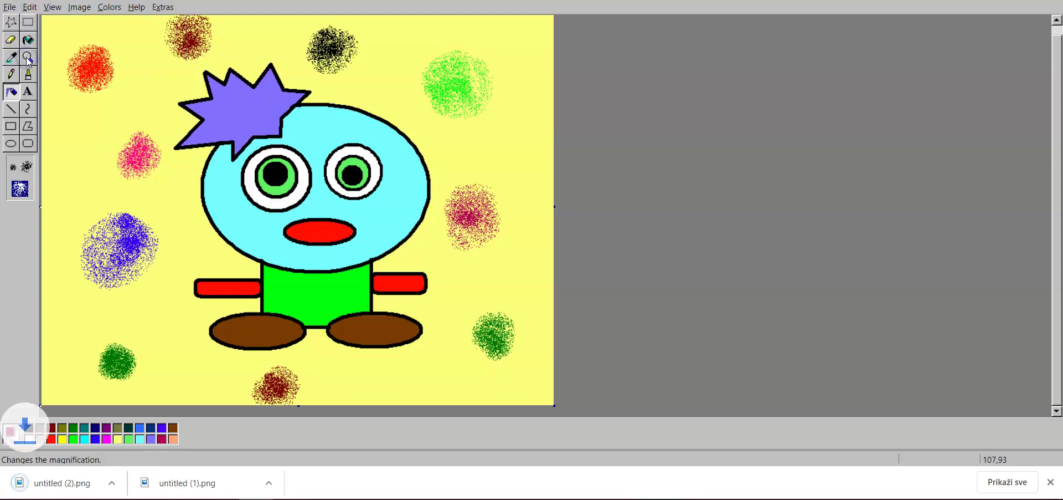
left_click(79, 484)
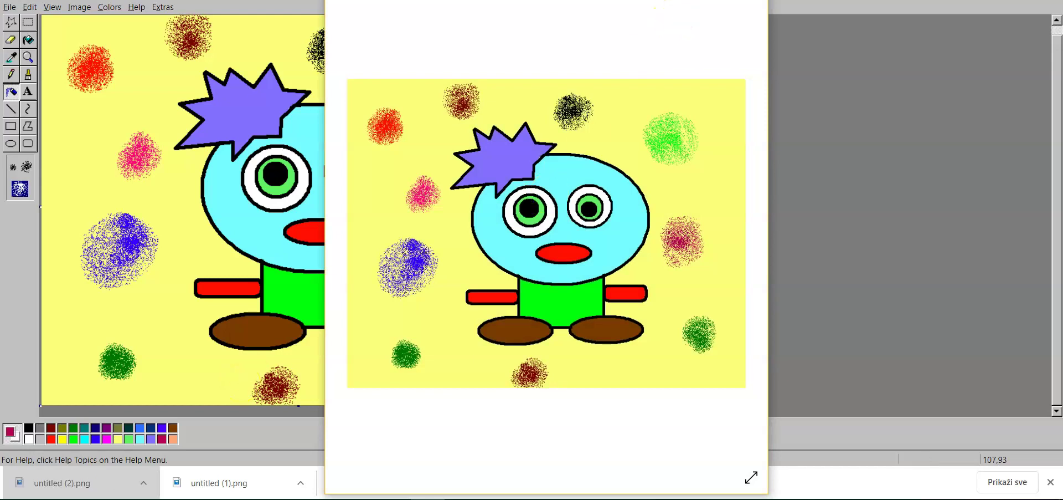
key("Escape")
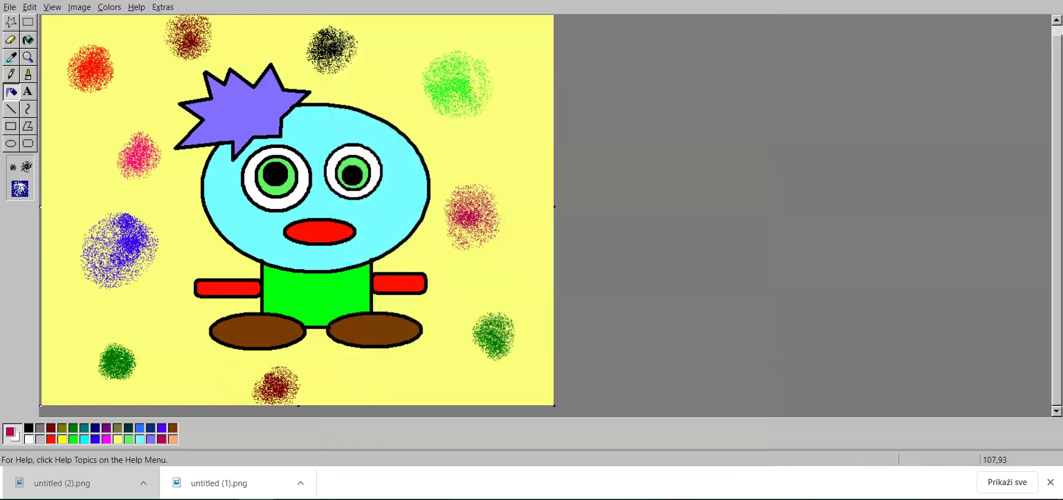